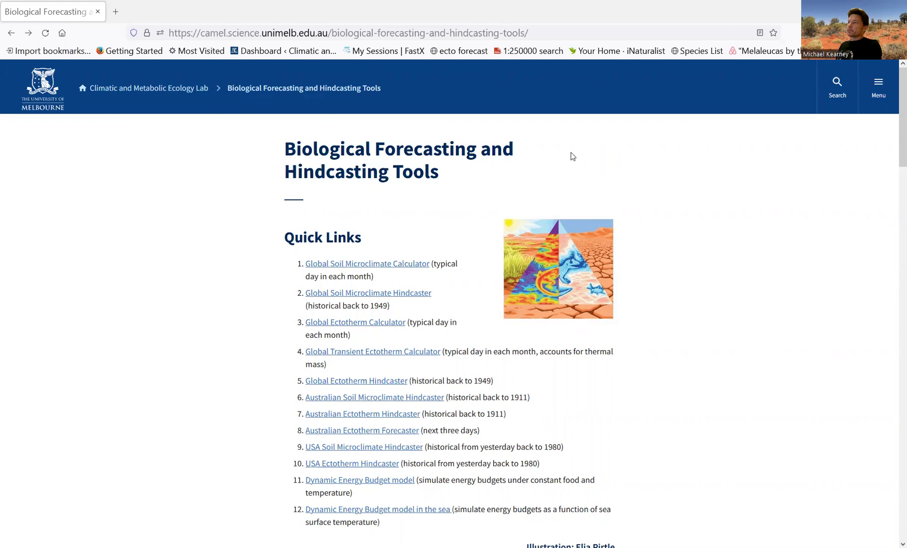
Launch the calculator and view the default January soil temperature plot for -25.34, 131.04
{"action": "left_click", "coordinate": [370, 270]}
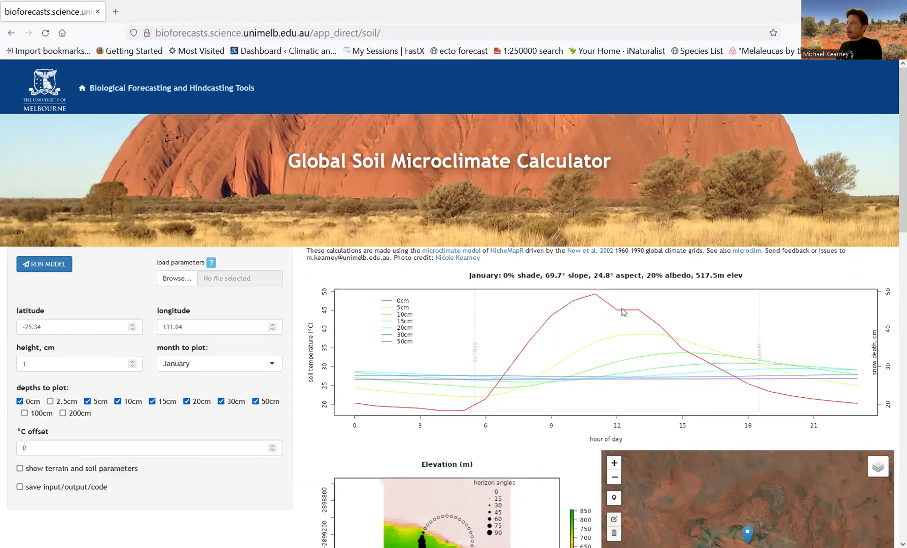
{"action": "scroll", "coordinate": [716, 366], "scroll_direction": "down", "scroll_amount": 2}
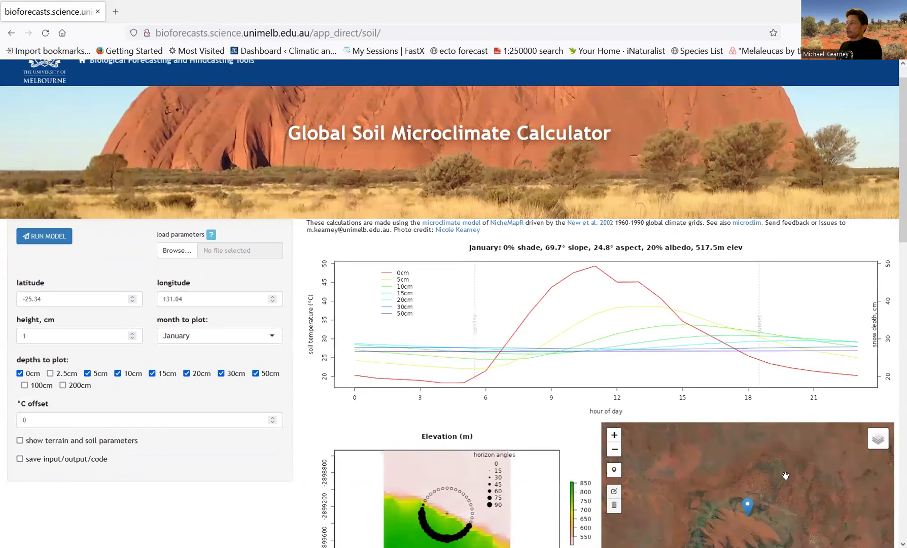
{"action": "scroll", "coordinate": [778, 486], "scroll_direction": "up", "scroll_amount": 3}
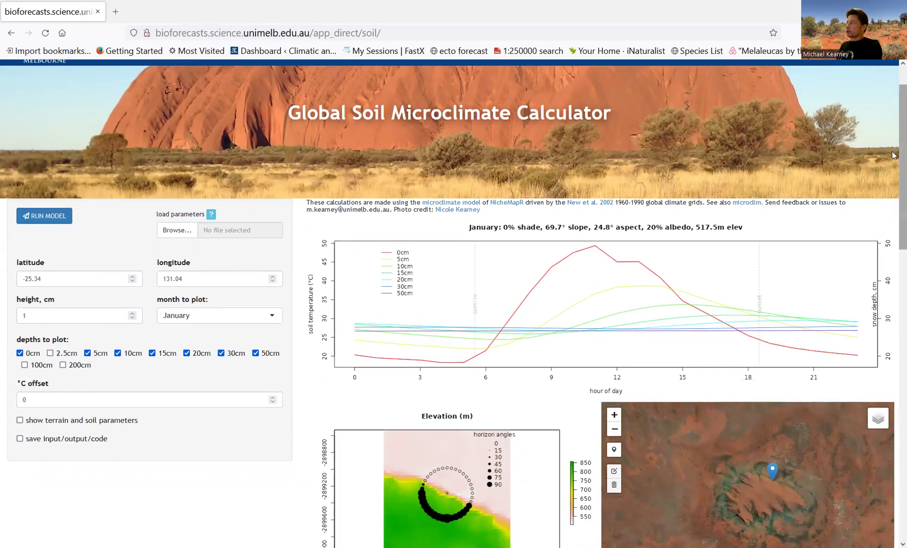
{"action": "mouse_move", "coordinate": [894, 149]}
{"action": "left_mouse_down"}
{"action": "mouse_move", "coordinate": [894, 264]}
{"action": "mouse_move", "coordinate": [894, 142]}
{"action": "left_mouse_up"}
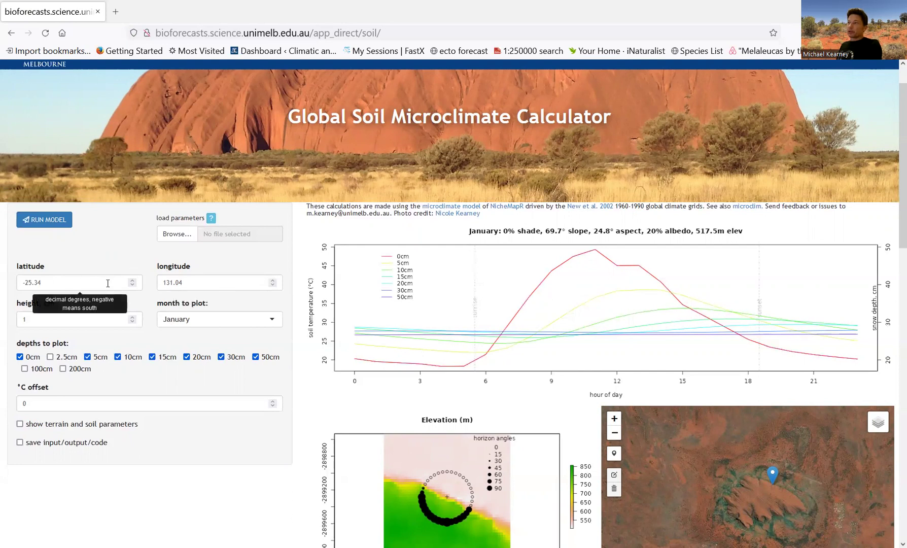
{"action": "left_click_drag", "start_coordinate": [895, 248], "coordinate": [893, 294]}
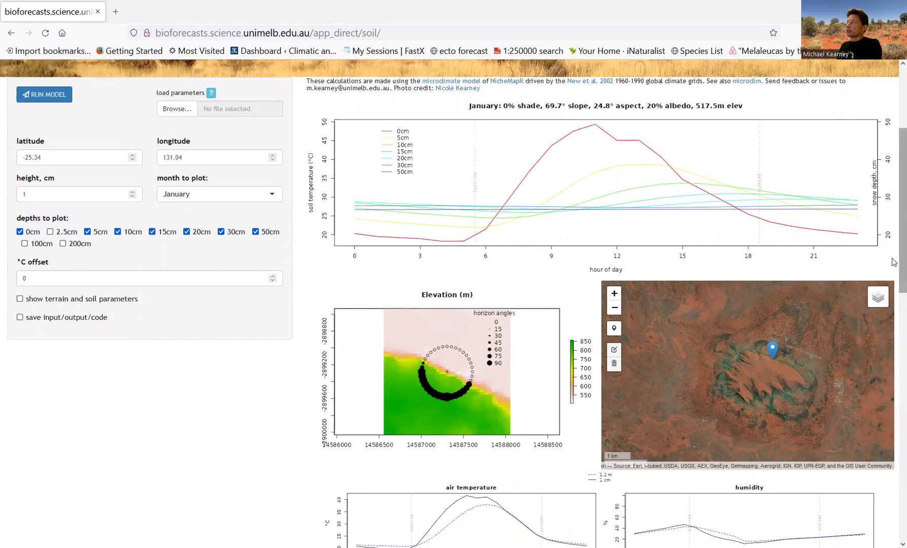
{"action": "scroll", "coordinate": [894, 262], "scroll_direction": "up", "scroll_amount": 2}
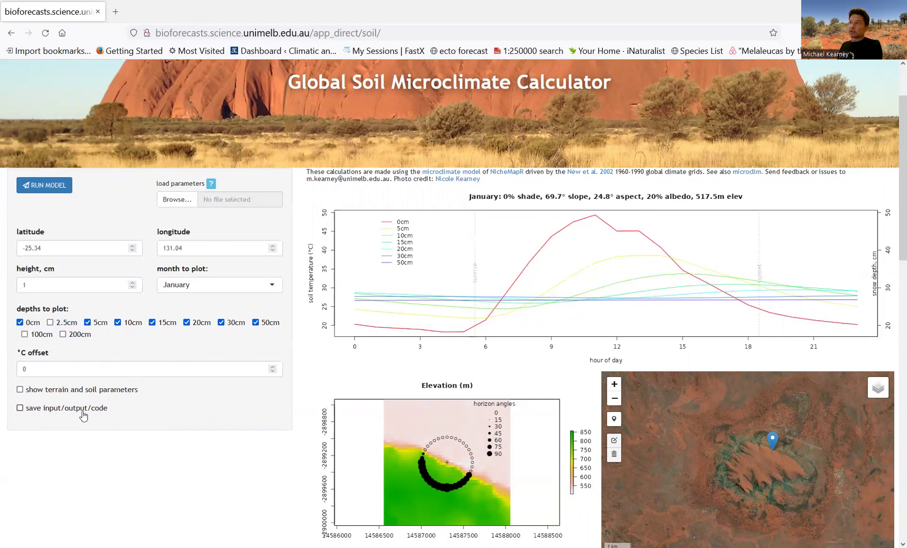
{"action": "scroll", "coordinate": [83, 416], "scroll_direction": "up", "scroll_amount": 2}
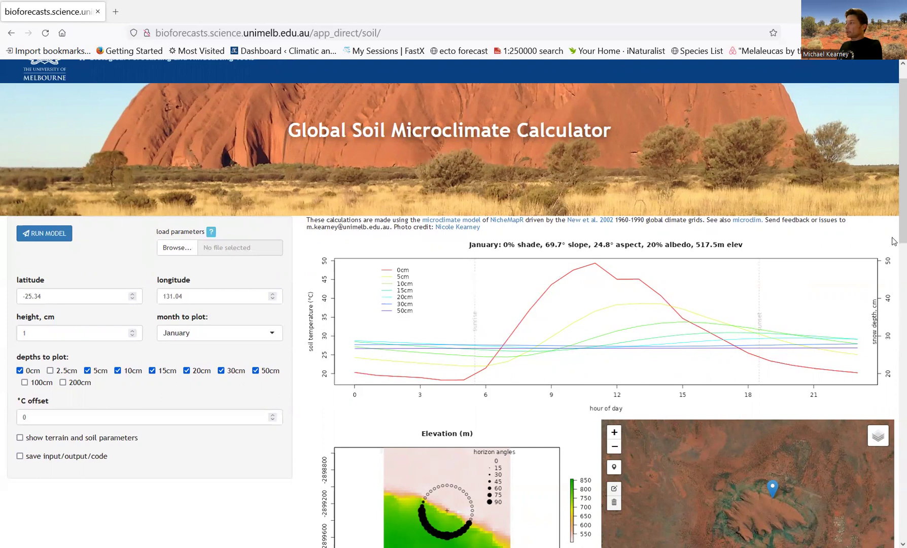
{"action": "scroll", "coordinate": [894, 234], "scroll_direction": "down", "scroll_amount": 3}
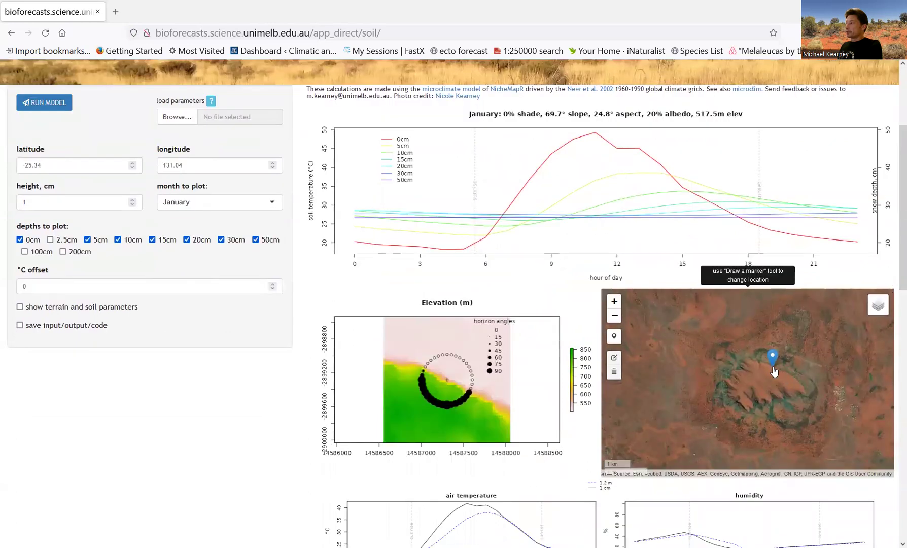
{"action": "scroll", "coordinate": [789, 380], "scroll_direction": "down", "scroll_amount": 5}
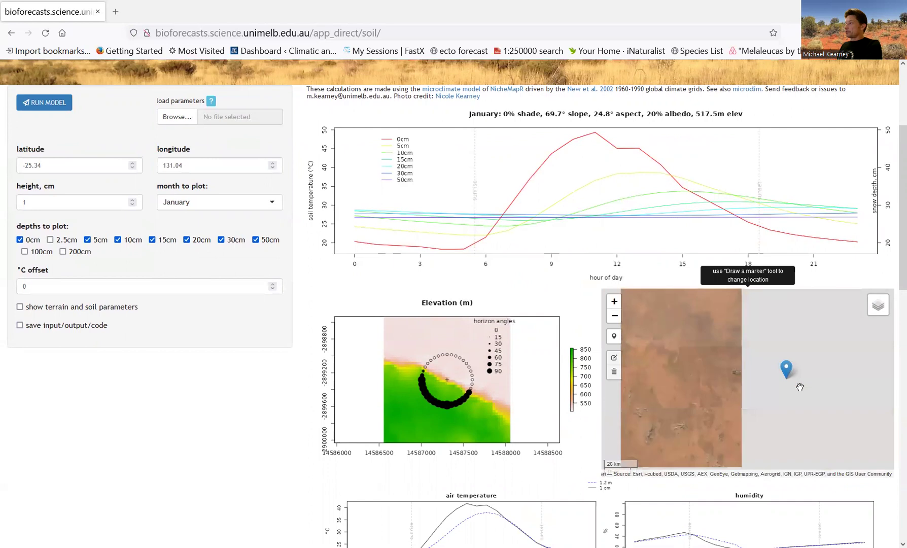
{"action": "scroll", "coordinate": [800, 387], "scroll_direction": "down", "scroll_amount": 6}
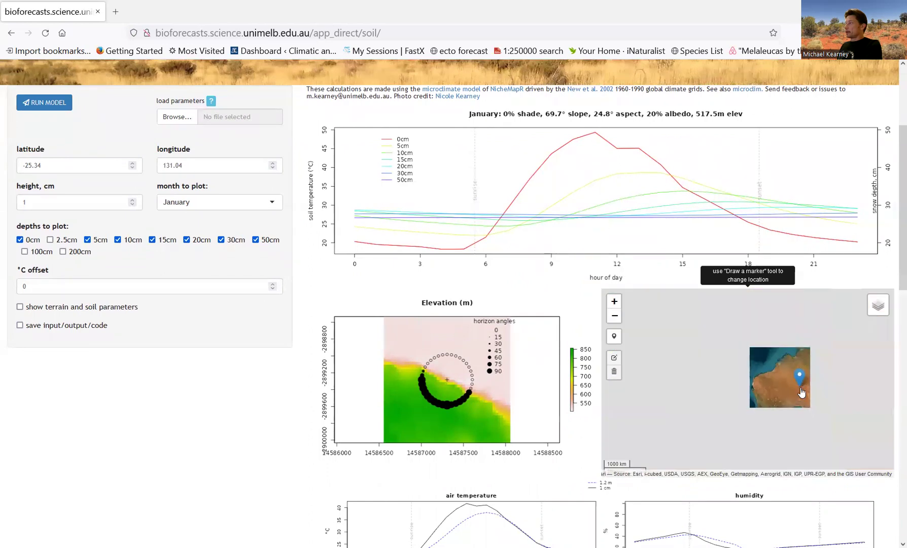
{"action": "scroll", "coordinate": [802, 392], "scroll_direction": "up", "scroll_amount": 4}
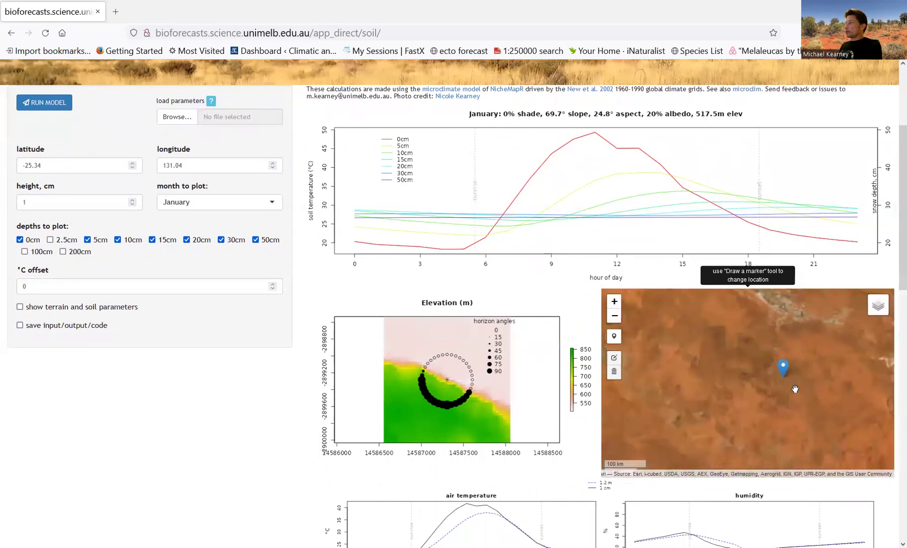
{"action": "scroll", "coordinate": [795, 389], "scroll_direction": "up", "scroll_amount": 7}
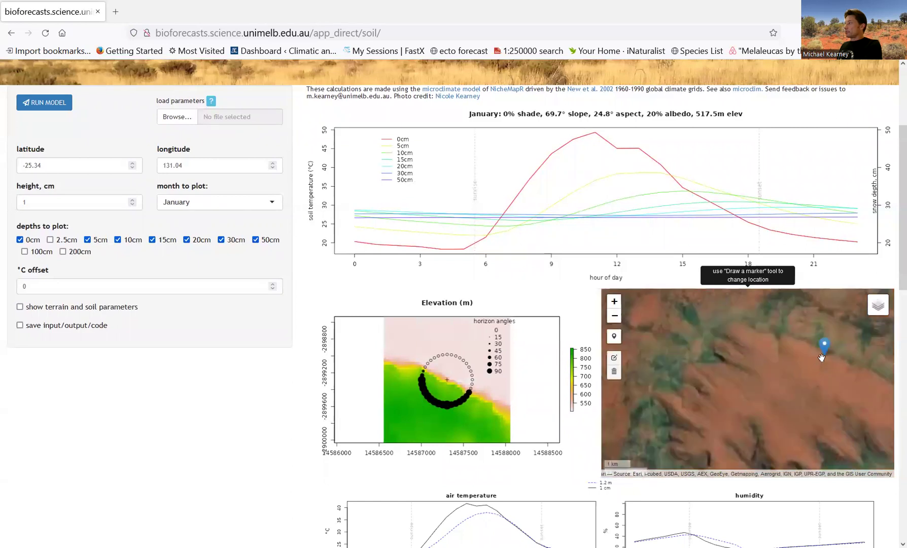
{"action": "scroll", "coordinate": [822, 358], "scroll_direction": "up", "scroll_amount": 3}
{"action": "left_click_drag", "start_coordinate": [822, 355], "coordinate": [757, 412]}
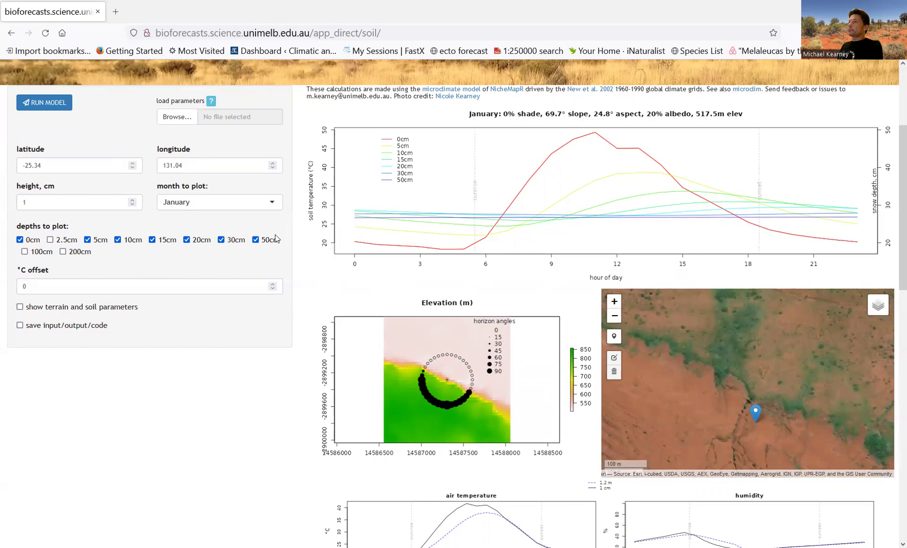
Tick the 100cm and 200cm depths so their curves appear on the January Uluru plot
{"action": "left_click", "coordinate": [25, 253]}
{"action": "left_click", "coordinate": [63, 252]}
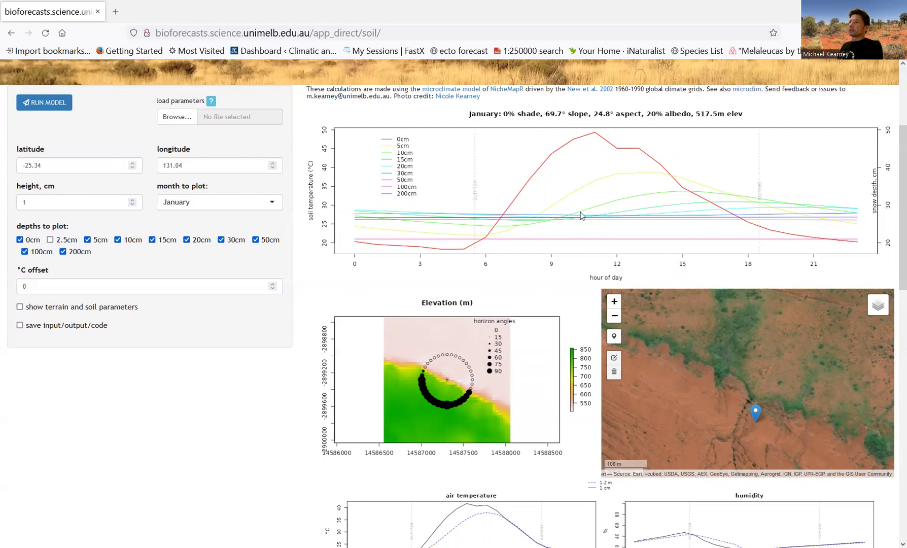
Switch the month to plot to June for comparison, then back to January
{"action": "left_click", "coordinate": [229, 202]}
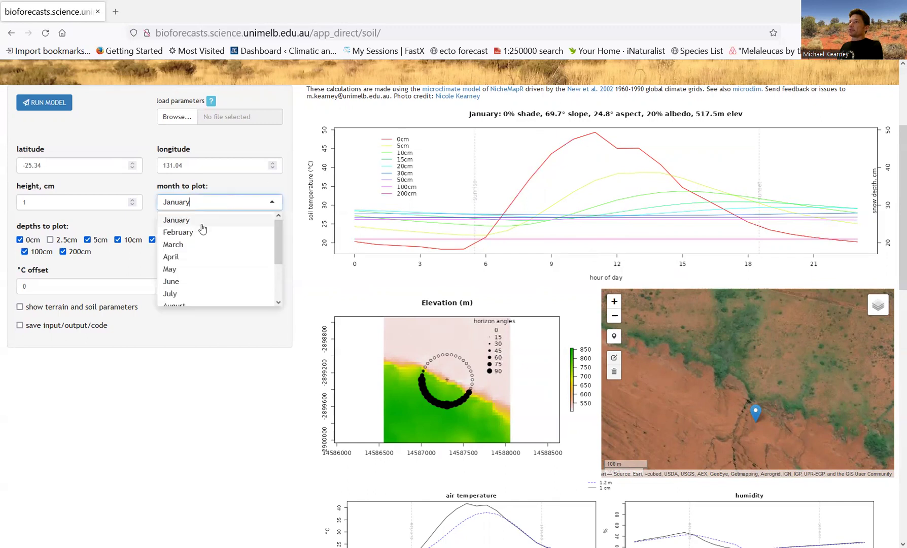
{"action": "left_click", "coordinate": [180, 281]}
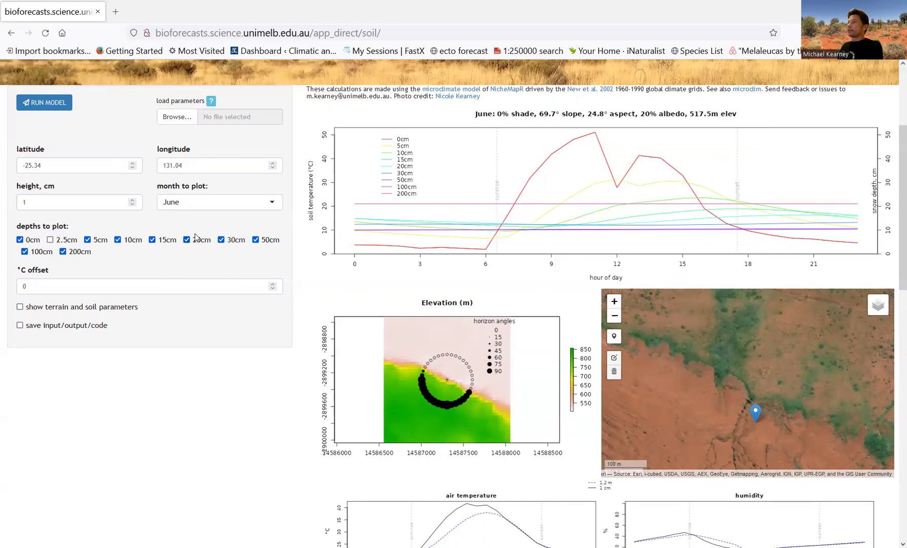
{"action": "left_click", "coordinate": [187, 203]}
{"action": "left_click", "coordinate": [182, 221]}
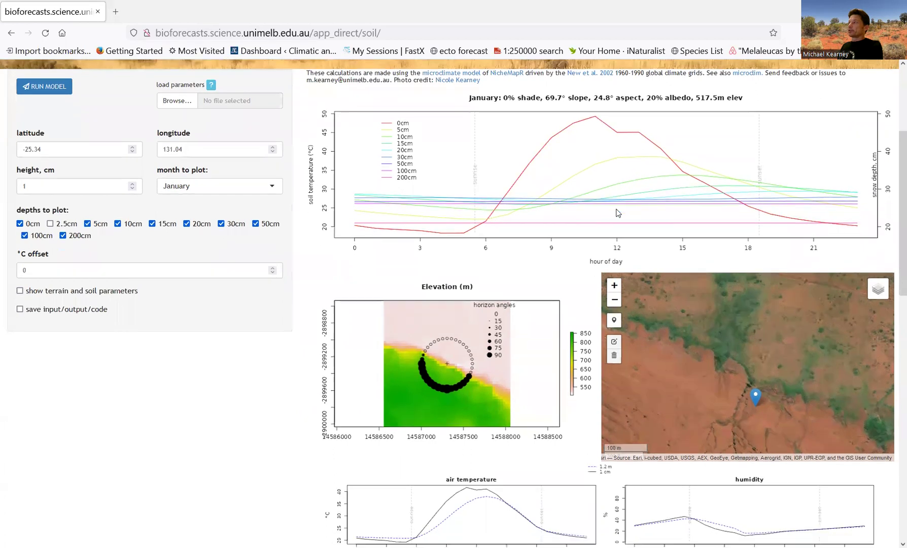
Scroll through the elevation/horizon plot, map, and air temperature, humidity, wind and solar radiation charts
{"action": "scroll", "coordinate": [616, 213], "scroll_direction": "down", "scroll_amount": 4}
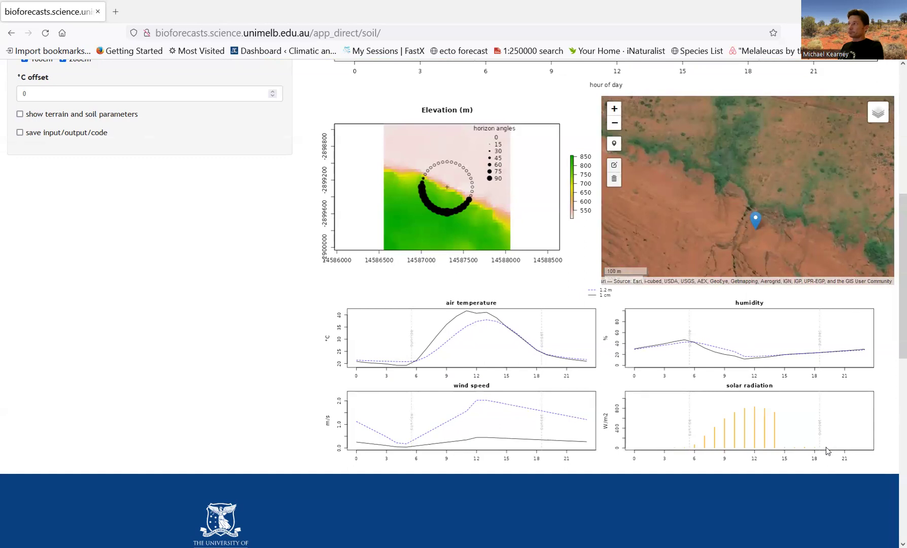
Scroll back up to the site inputs and the January soil temperature plot
{"action": "scroll", "coordinate": [253, 340], "scroll_direction": "up", "scroll_amount": 4}
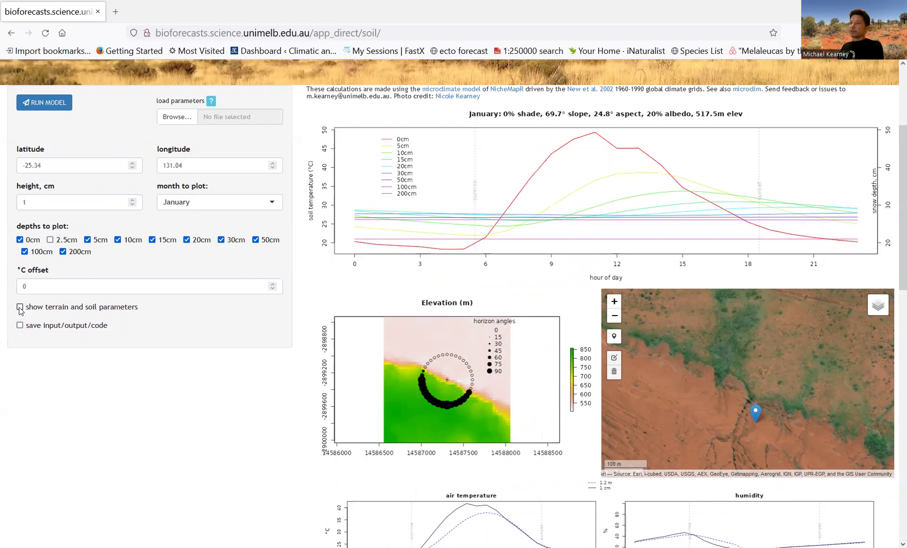
{"action": "left_click", "coordinate": [20, 308]}
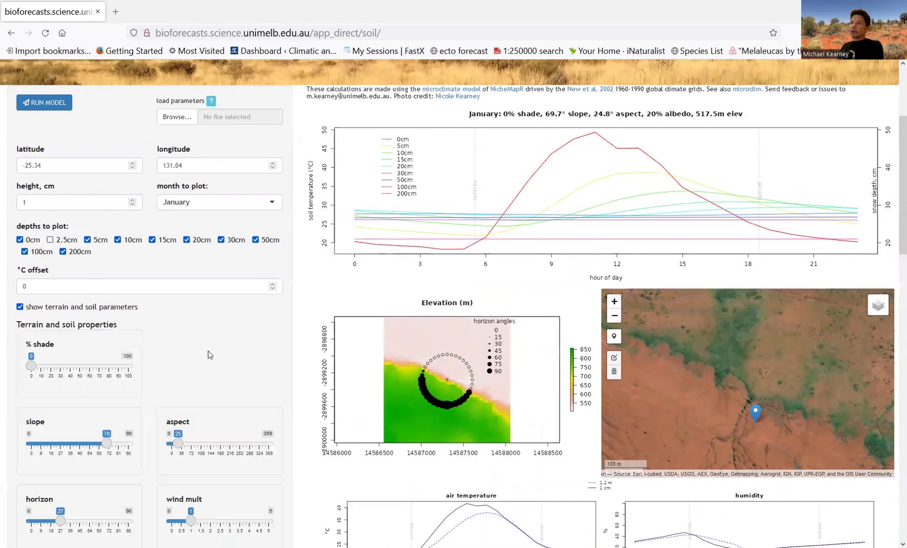
{"action": "scroll", "coordinate": [208, 355], "scroll_direction": "down", "scroll_amount": 2}
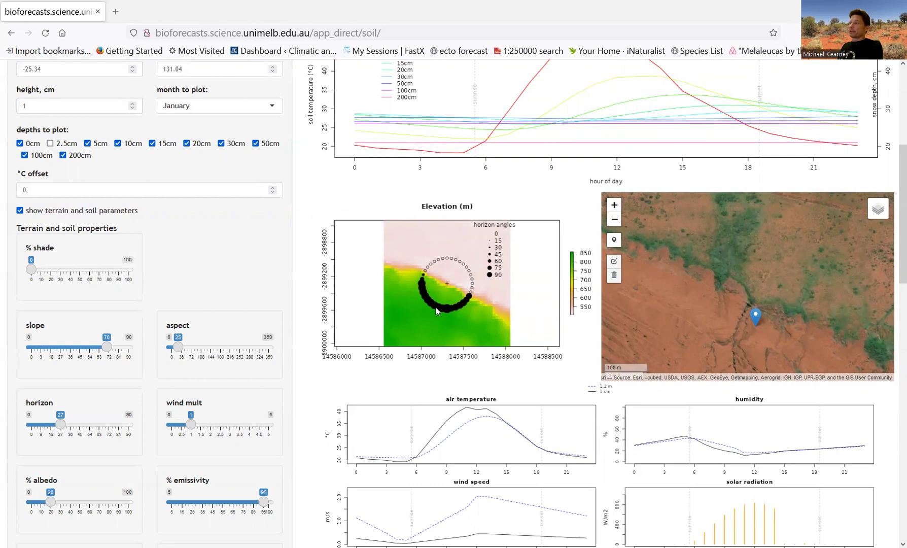
{"action": "scroll", "coordinate": [541, 277], "scroll_direction": "down", "scroll_amount": 3}
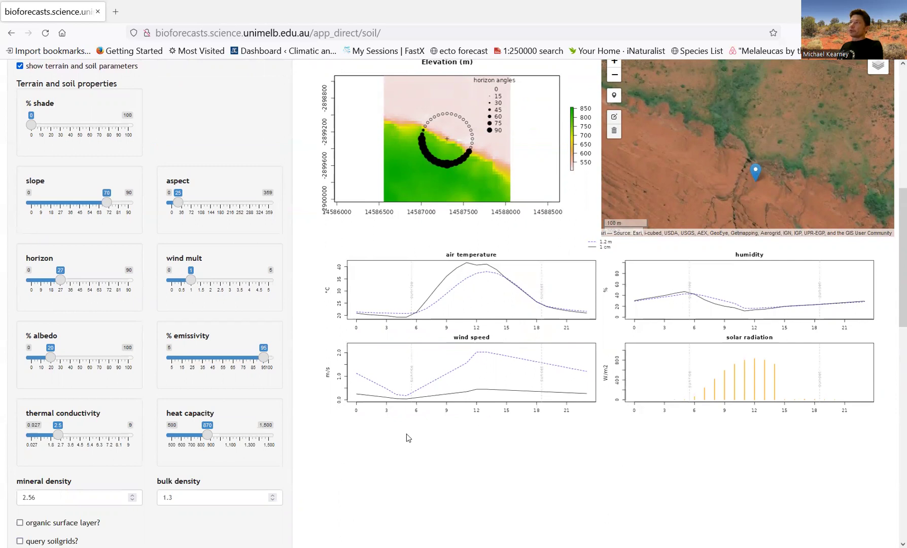
{"action": "scroll", "coordinate": [406, 434], "scroll_direction": "up", "scroll_amount": 4}
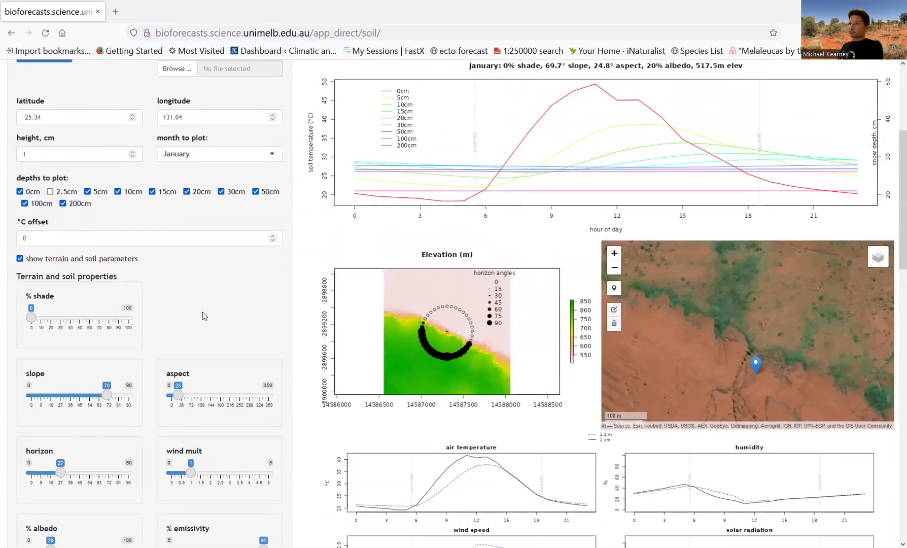
Uncheck fine-scale topography and reset slope, aspect and horizon angles to 0
{"action": "scroll", "coordinate": [201, 314], "scroll_direction": "down", "scroll_amount": 3}
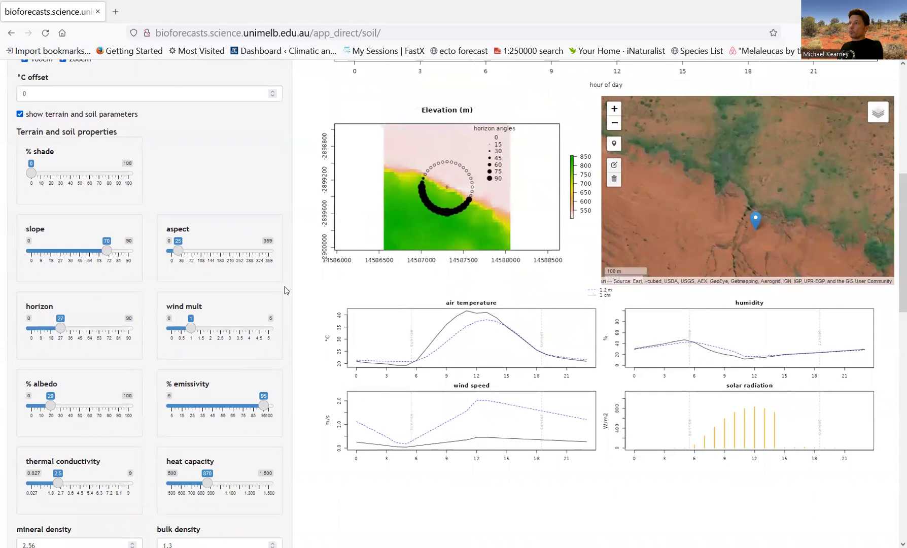
{"action": "scroll", "coordinate": [286, 292], "scroll_direction": "down", "scroll_amount": 2}
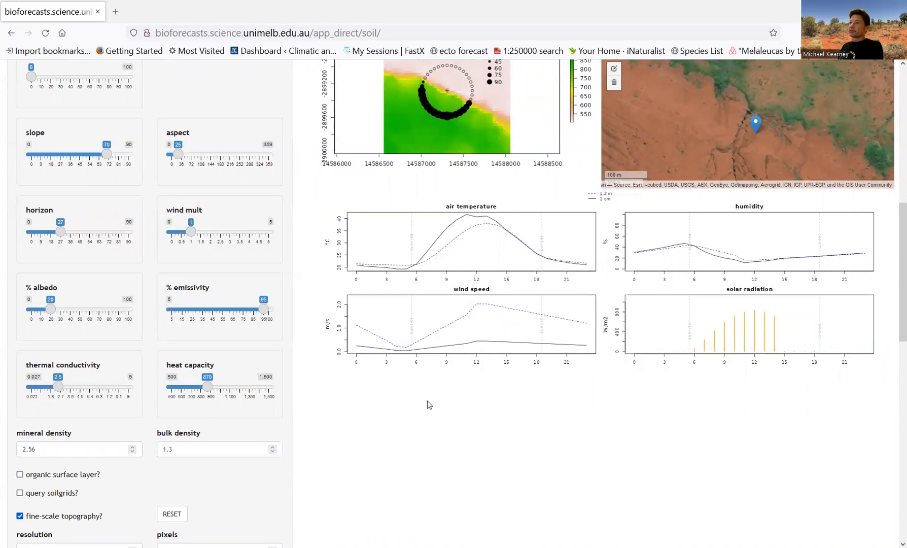
{"action": "scroll", "coordinate": [428, 404], "scroll_direction": "down", "scroll_amount": 3}
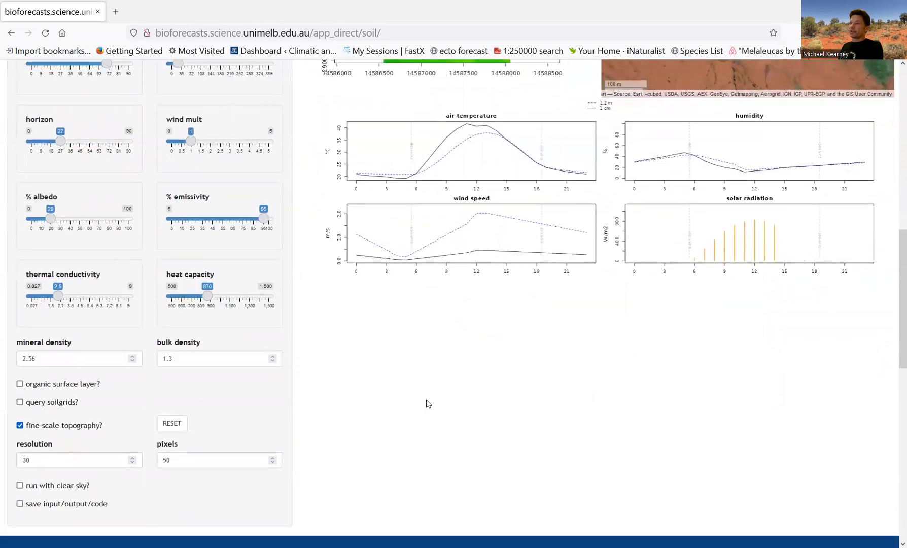
{"action": "left_click", "coordinate": [19, 420]}
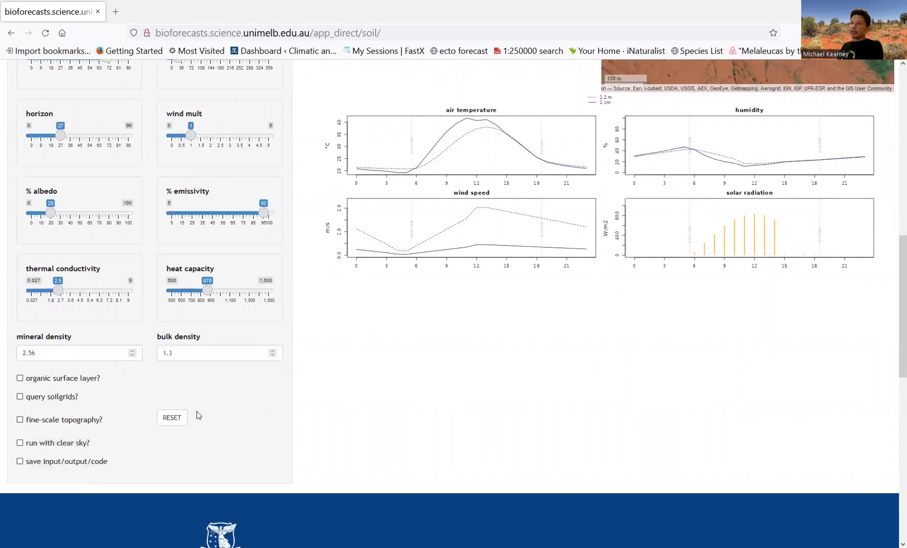
{"action": "left_click", "coordinate": [170, 419]}
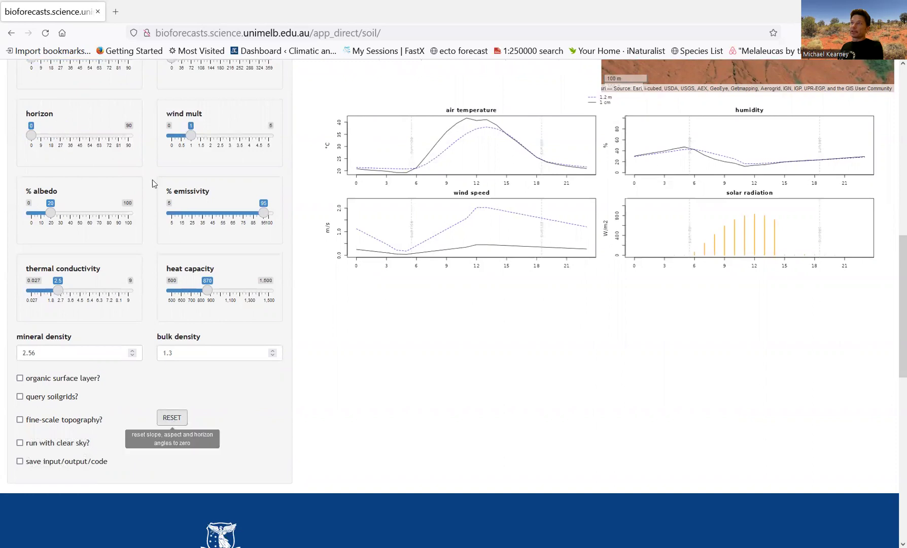
Rerun the model at 0° slope and aspect; January surface temperature now peaks near 66 °C
{"action": "scroll", "coordinate": [39, 130], "scroll_direction": "up", "scroll_amount": 1}
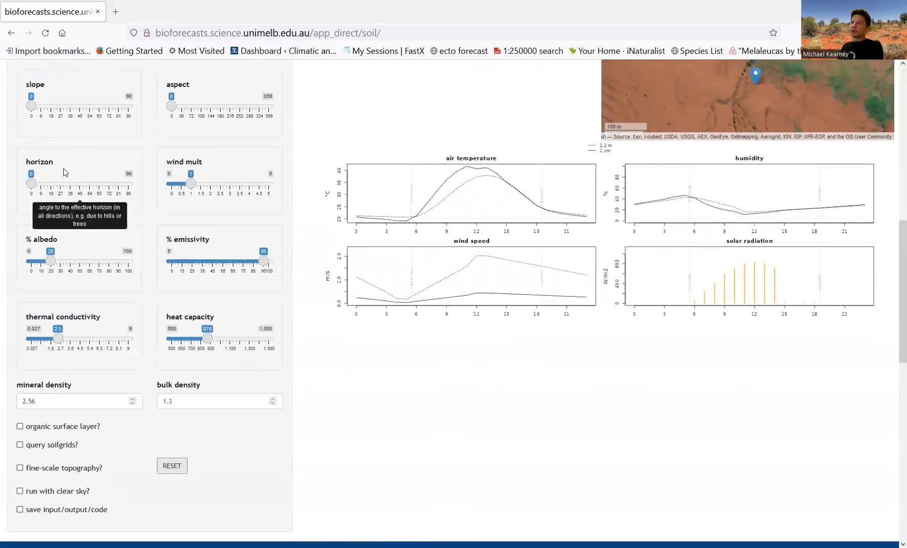
{"action": "scroll", "coordinate": [69, 185], "scroll_direction": "up", "scroll_amount": 1}
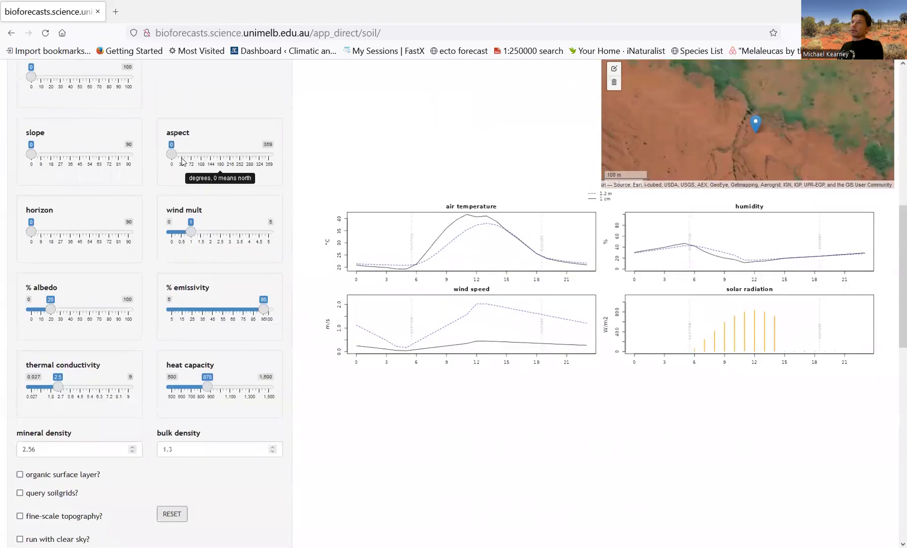
{"action": "scroll", "coordinate": [121, 203], "scroll_direction": "up", "scroll_amount": 2}
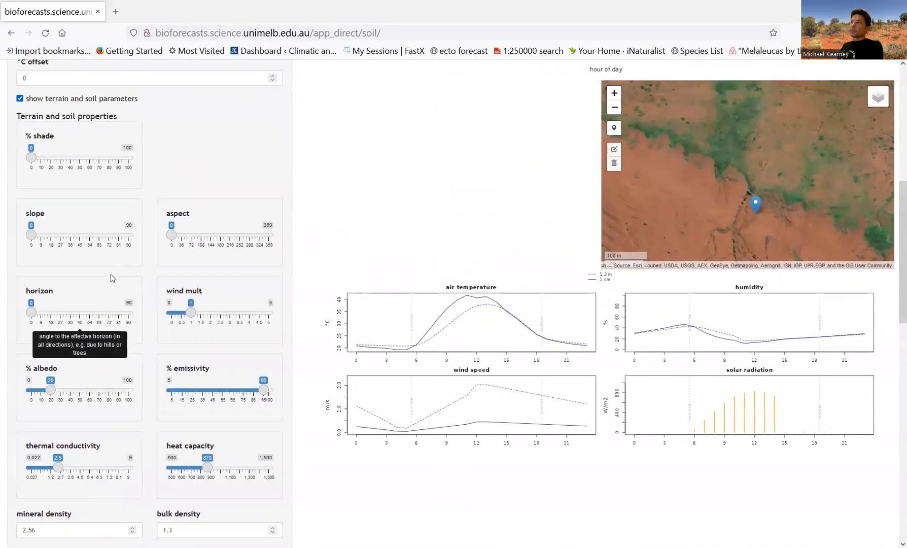
{"action": "scroll", "coordinate": [122, 304], "scroll_direction": "up", "scroll_amount": 5}
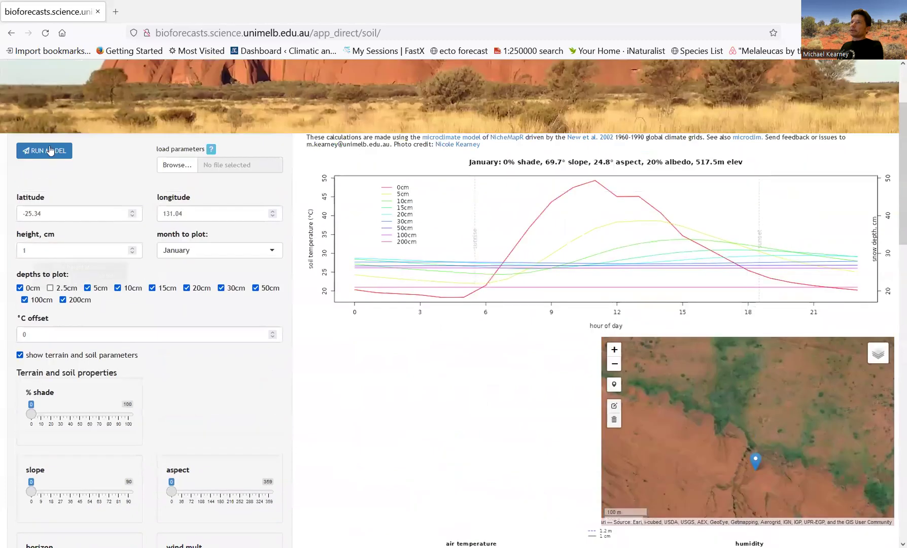
{"action": "left_click", "coordinate": [49, 150]}
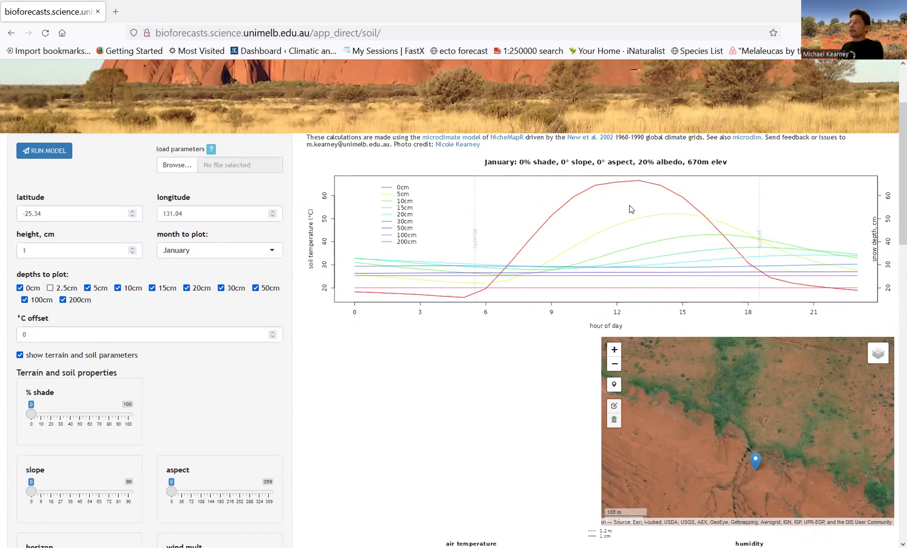
{"action": "scroll", "coordinate": [632, 209], "scroll_direction": "down", "scroll_amount": 7}
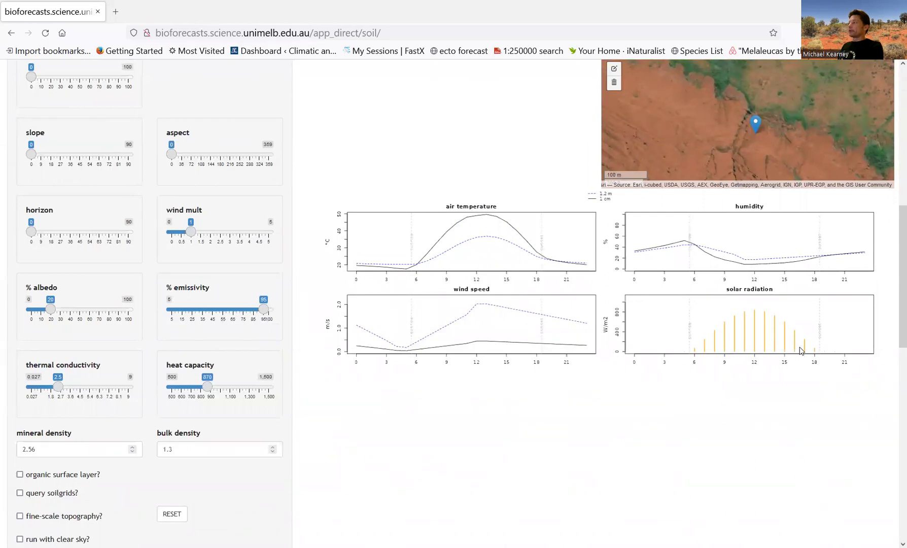
{"action": "scroll", "coordinate": [474, 401], "scroll_direction": "up", "scroll_amount": 5}
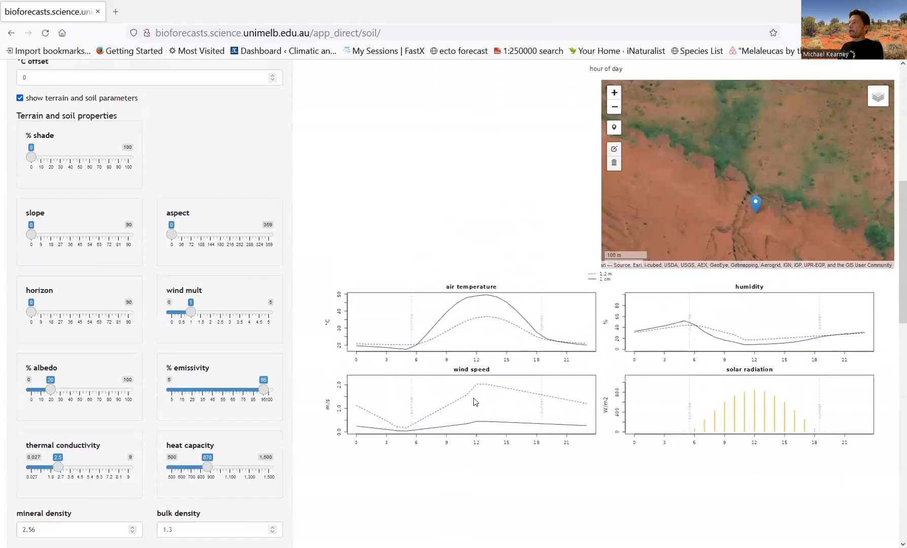
{"action": "scroll", "coordinate": [400, 378], "scroll_direction": "up", "scroll_amount": 2}
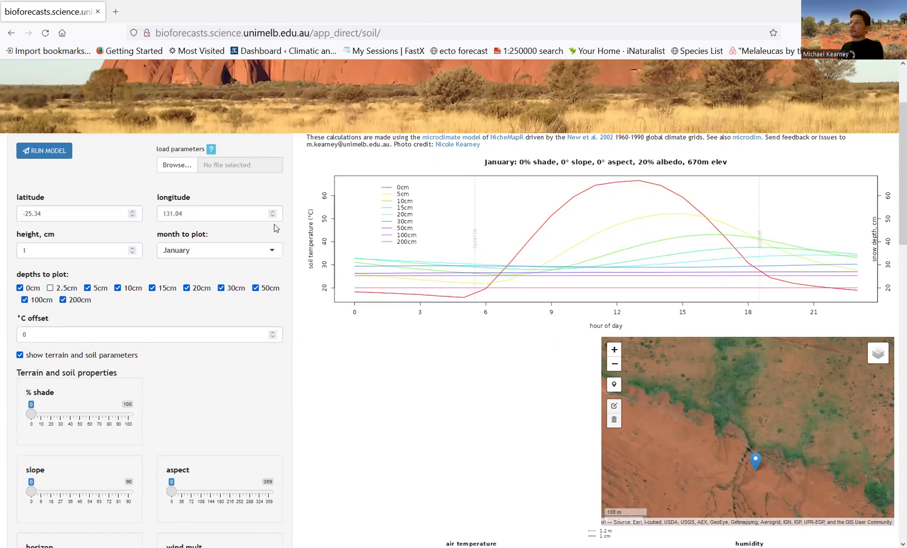
{"action": "left_click", "coordinate": [218, 254]}
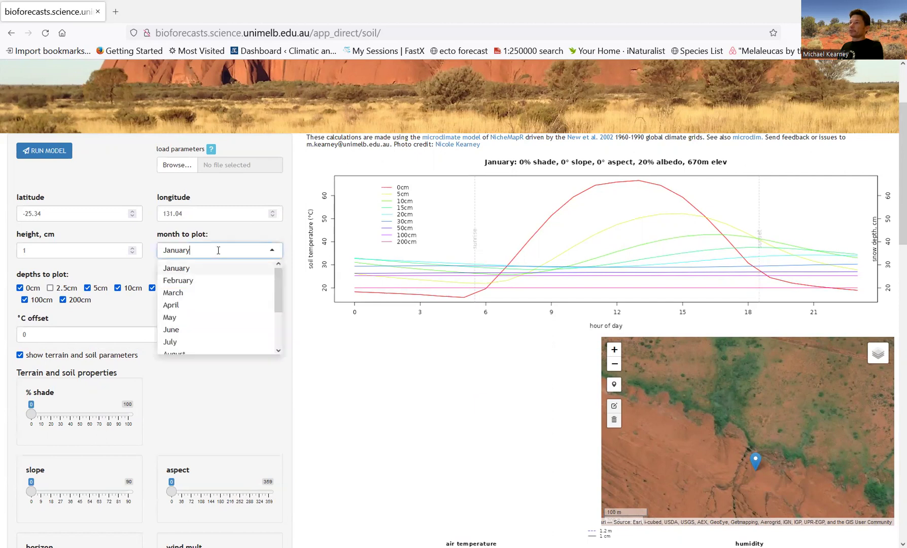
{"action": "left_click", "coordinate": [184, 330]}
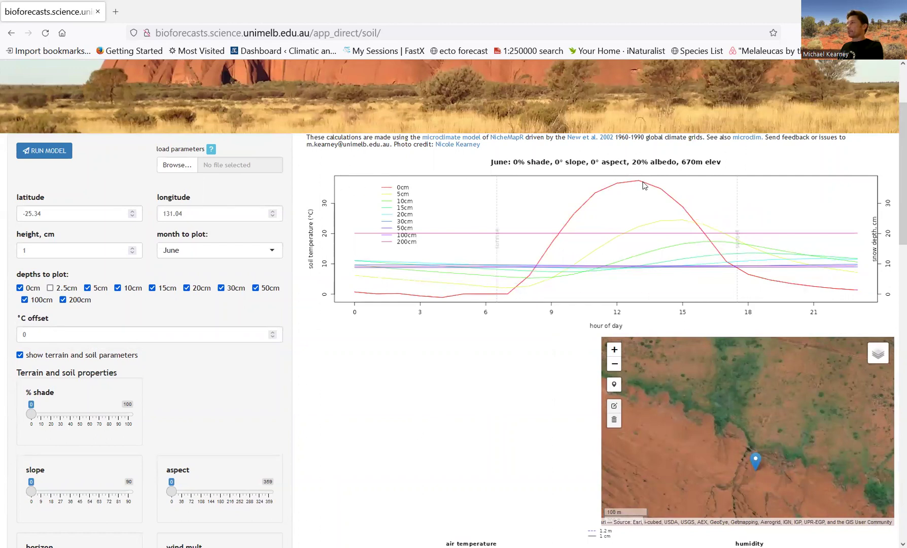
{"action": "left_click", "coordinate": [188, 254]}
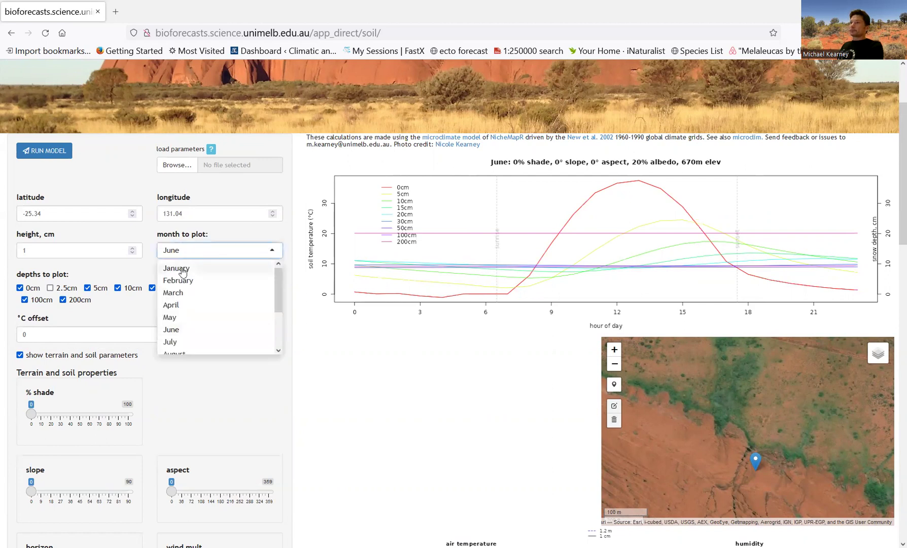
{"action": "left_click", "coordinate": [182, 269]}
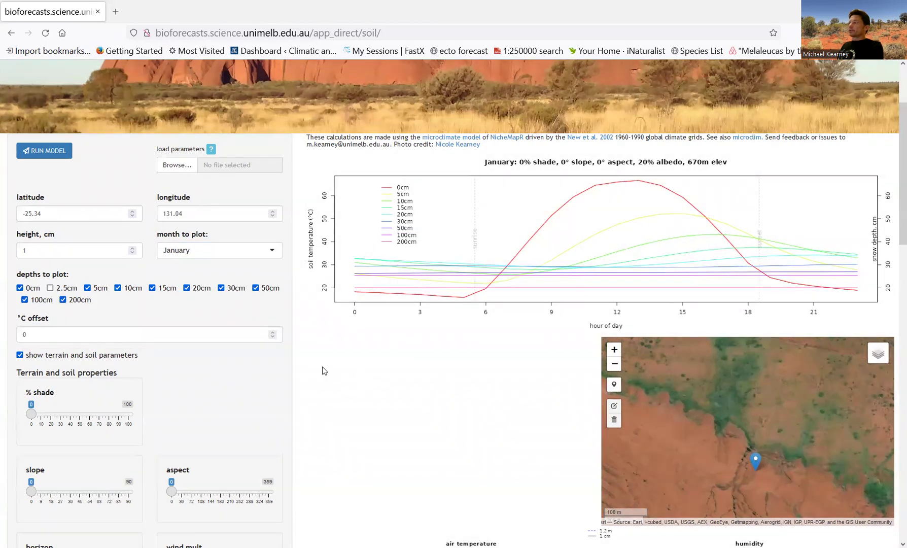
{"action": "scroll", "coordinate": [323, 370], "scroll_direction": "down", "scroll_amount": 6}
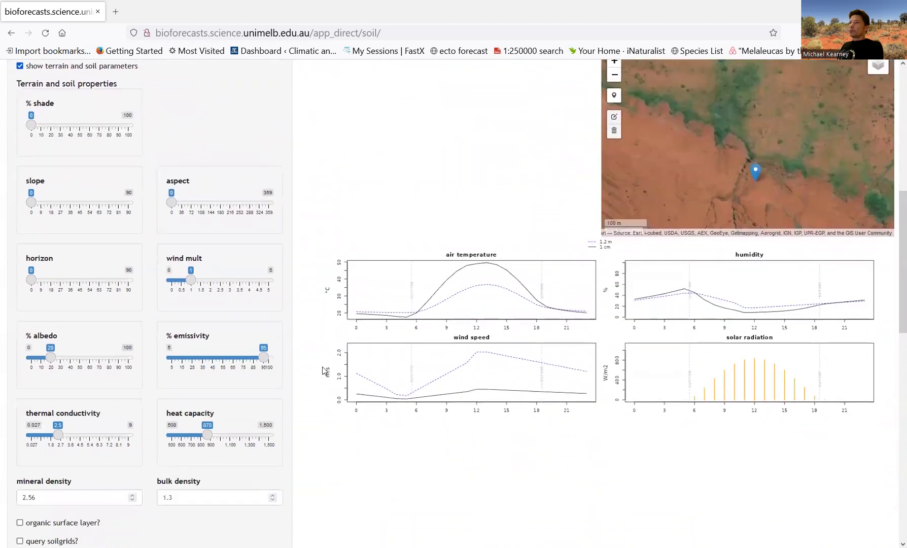
{"action": "mouse_move", "coordinate": [34, 282]}
{"action": "scroll", "coordinate": [77, 527], "scroll_direction": "down", "scroll_amount": 3}
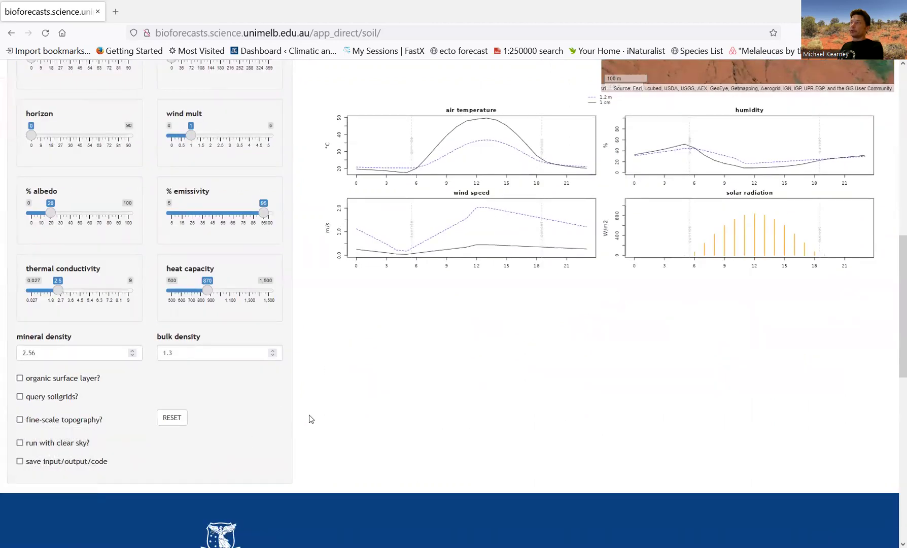
{"action": "scroll", "coordinate": [311, 419], "scroll_direction": "up", "scroll_amount": 5}
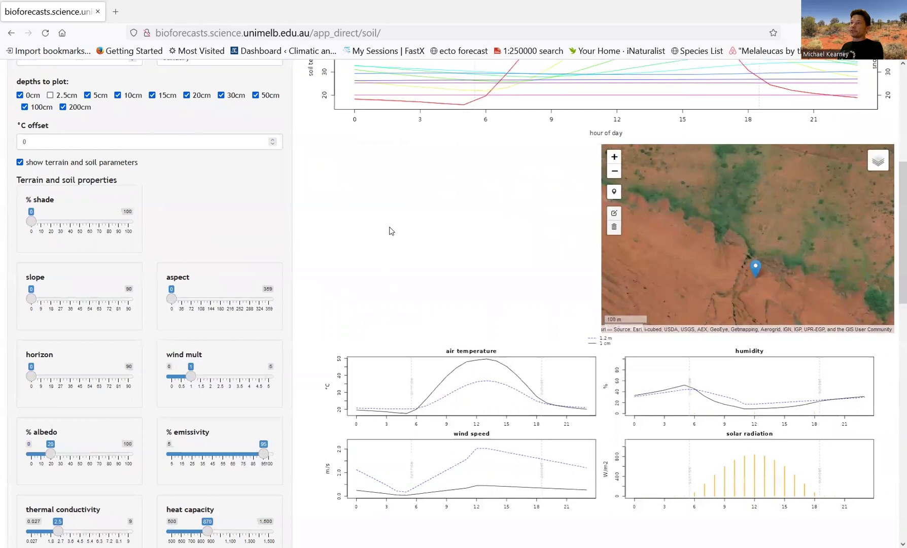
{"action": "mouse_move", "coordinate": [31, 382]}
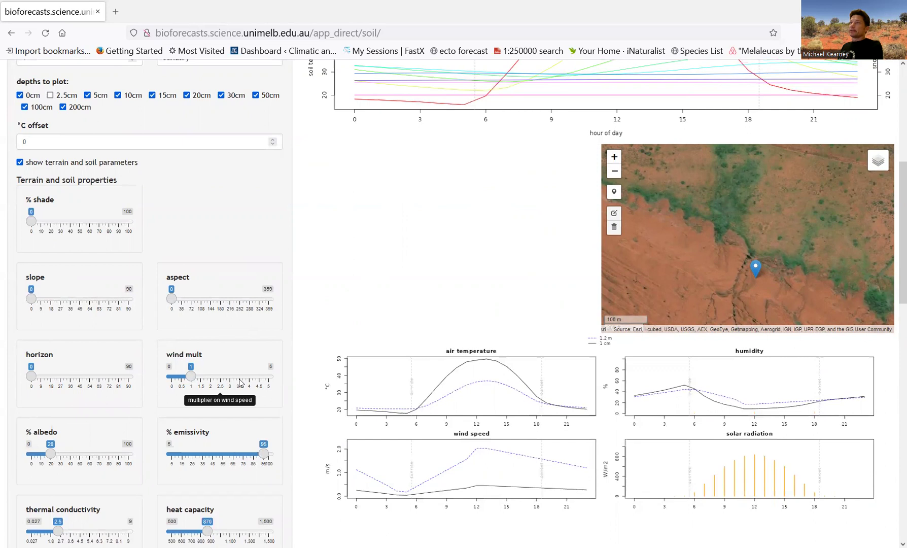
{"action": "scroll", "coordinate": [328, 307], "scroll_direction": "down", "scroll_amount": 3}
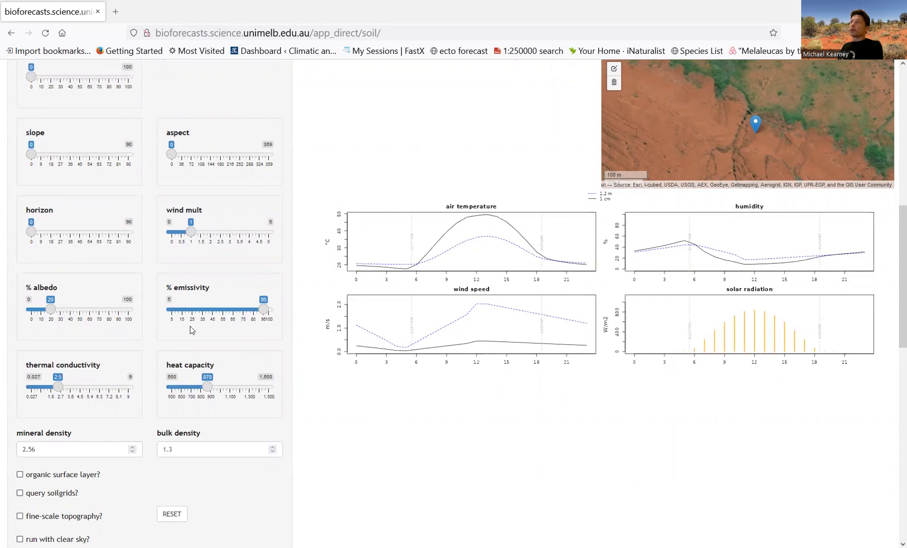
{"action": "mouse_move", "coordinate": [195, 305]}
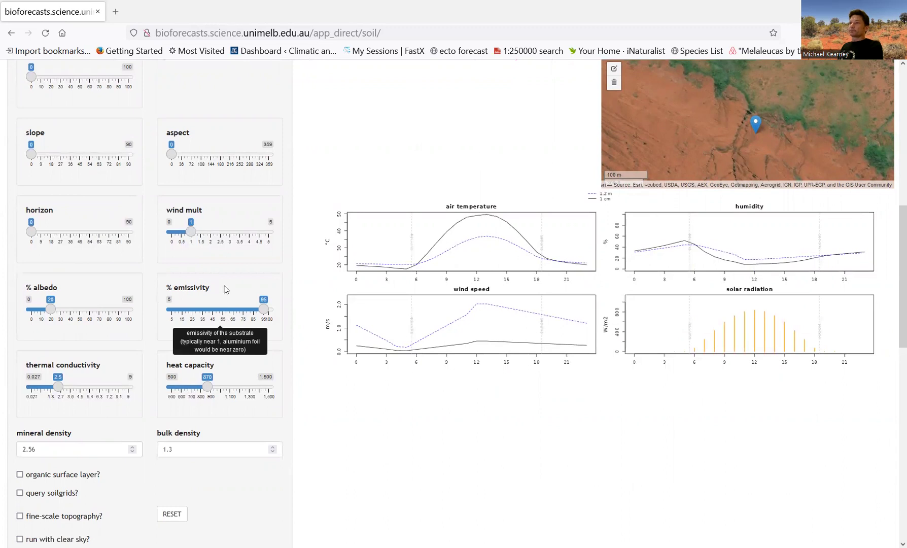
{"action": "mouse_move", "coordinate": [84, 389]}
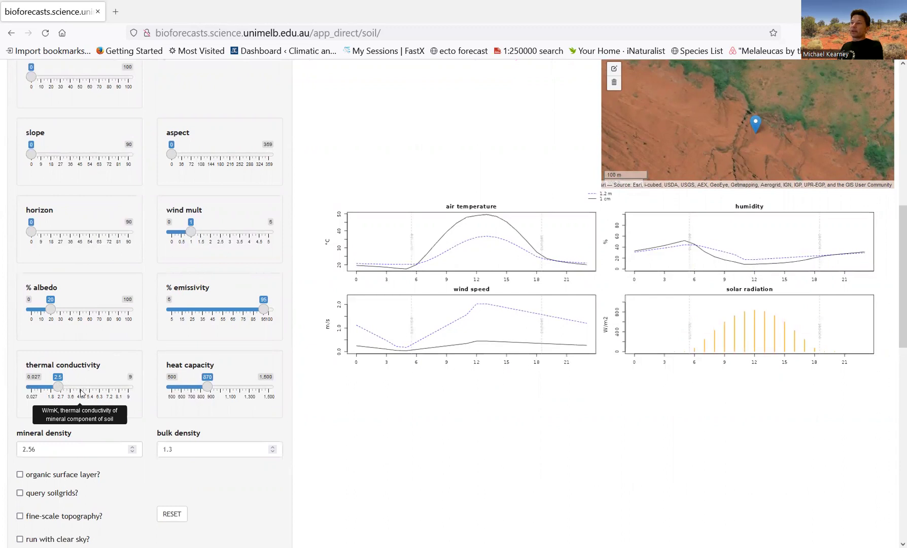
{"action": "mouse_move", "coordinate": [254, 387]}
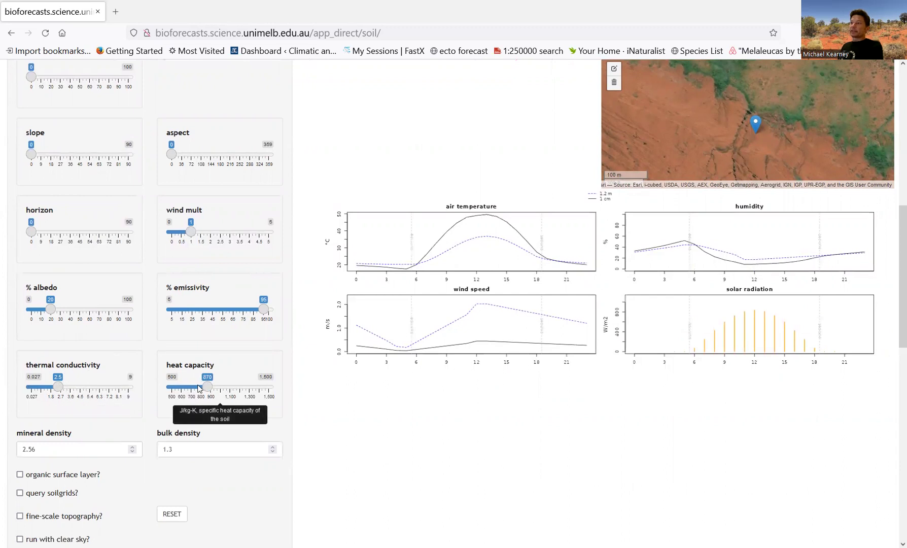
{"action": "mouse_move", "coordinate": [48, 449]}
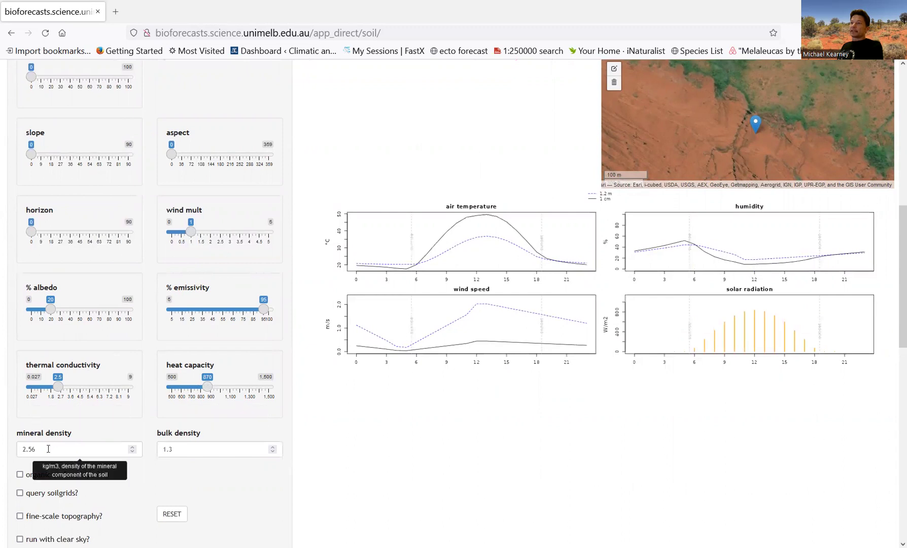
{"action": "mouse_move", "coordinate": [198, 445]}
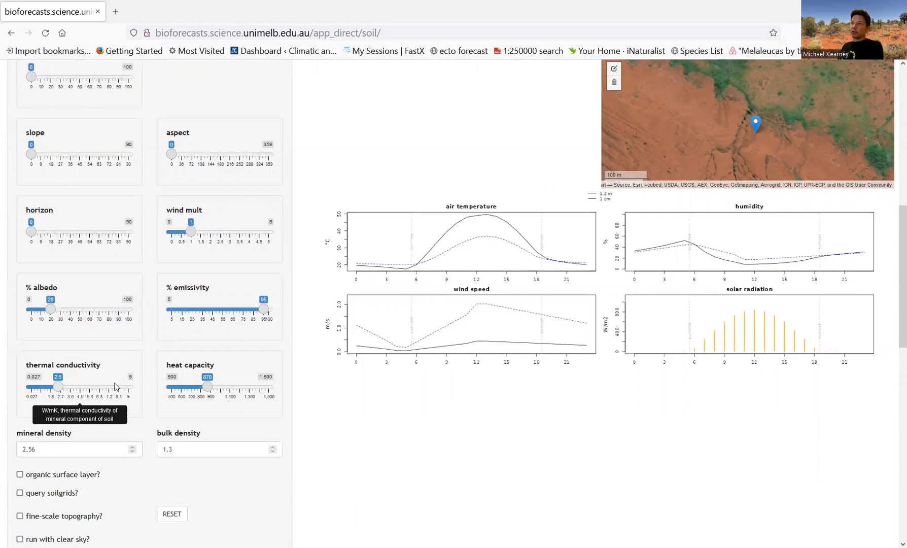
{"action": "mouse_move", "coordinate": [208, 387]}
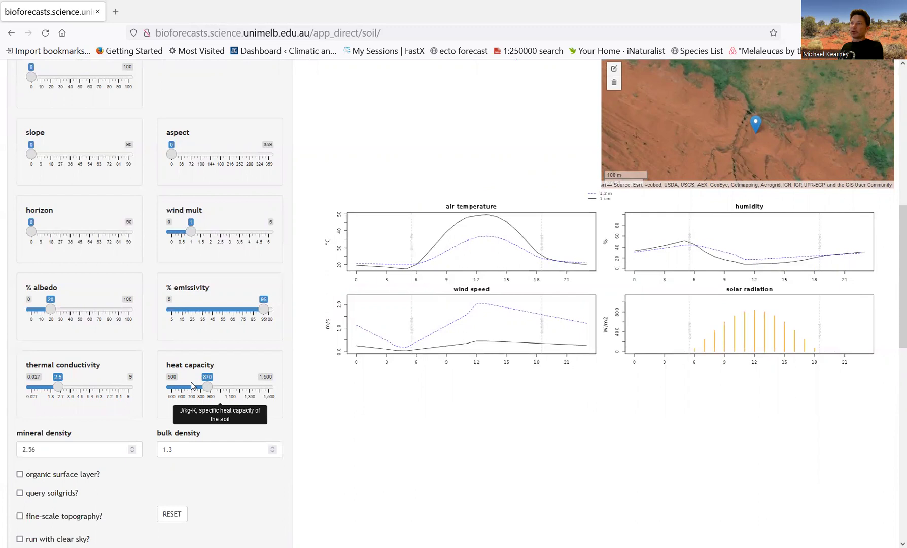
{"action": "left_click", "coordinate": [52, 445]}
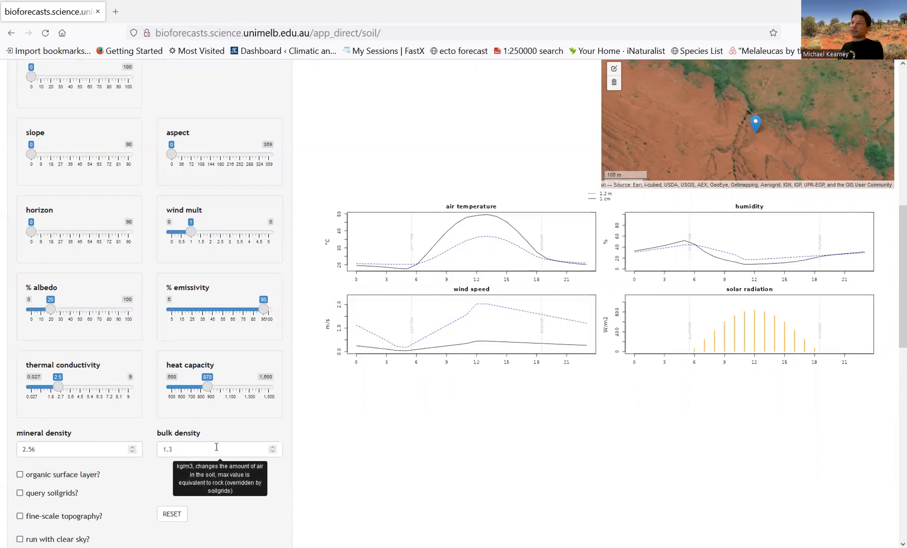
{"action": "mouse_move", "coordinate": [51, 445]}
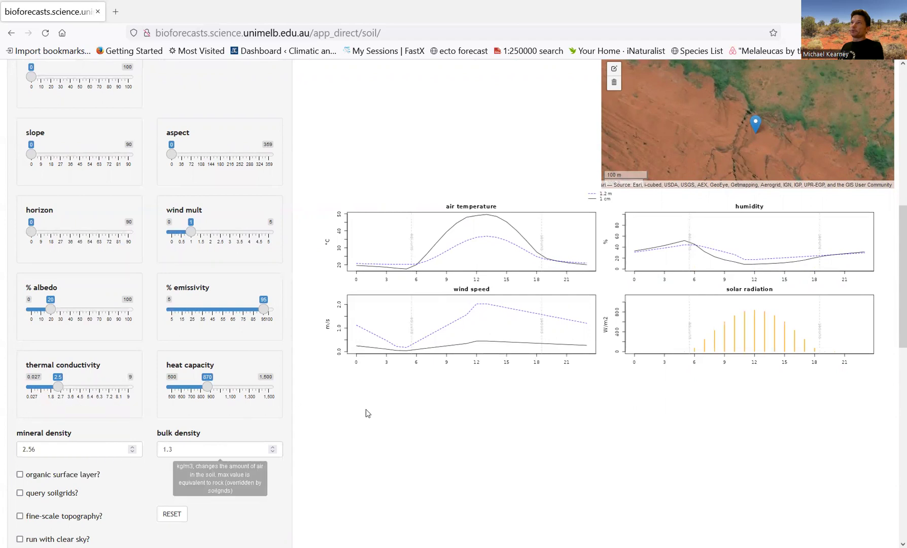
{"action": "scroll", "coordinate": [350, 413], "scroll_direction": "up", "scroll_amount": 2}
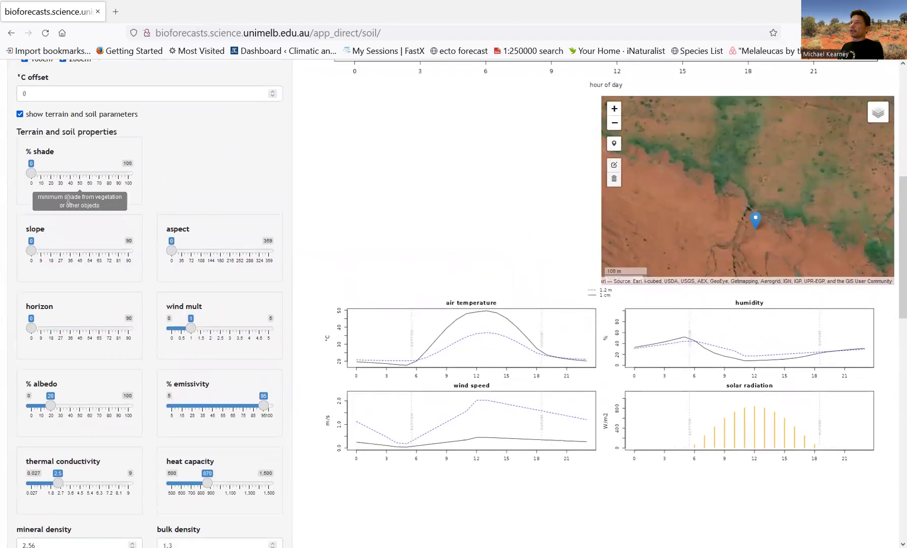
{"action": "scroll", "coordinate": [222, 202], "scroll_direction": "down", "scroll_amount": 3}
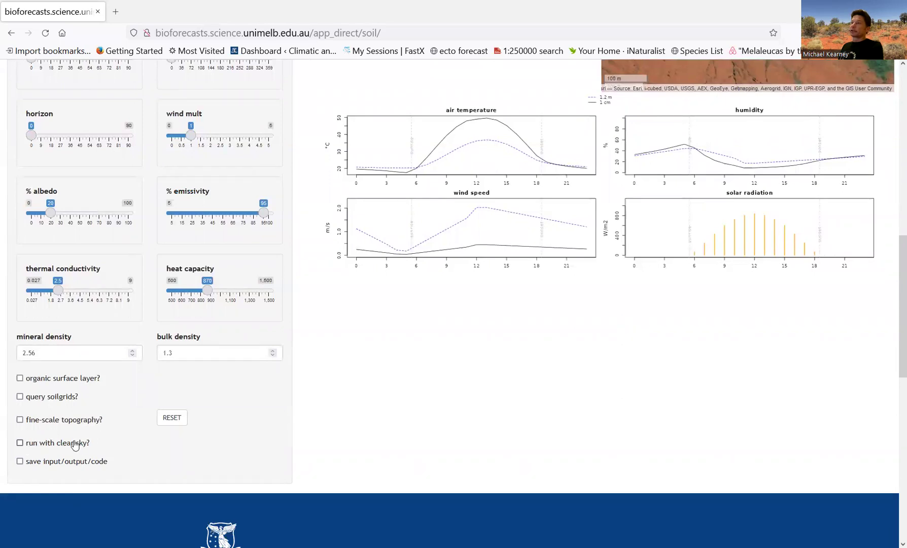
Zoom the satellite map from Uluru over to the Himalaya and pick the Draw a marker tool
{"action": "scroll", "coordinate": [335, 439], "scroll_direction": "up", "scroll_amount": 6}
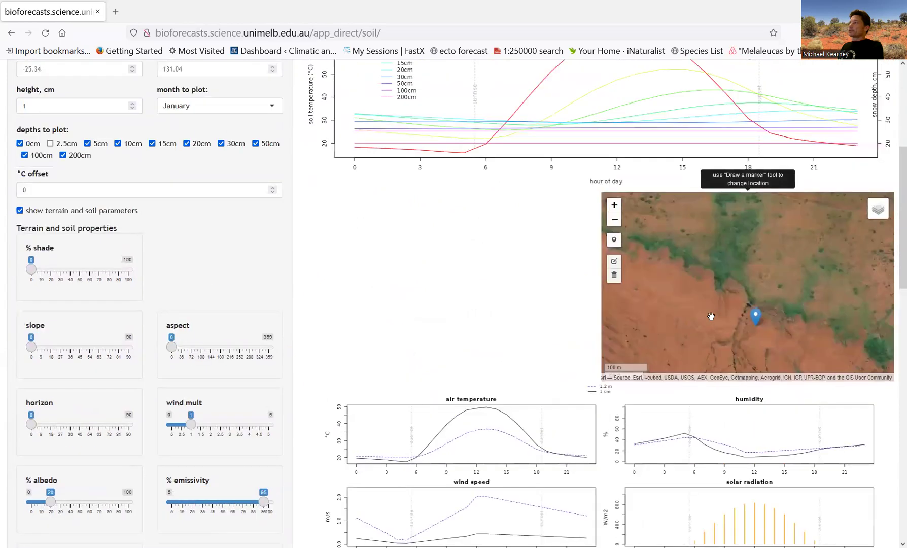
{"action": "scroll", "coordinate": [713, 312], "scroll_direction": "down", "scroll_amount": 5}
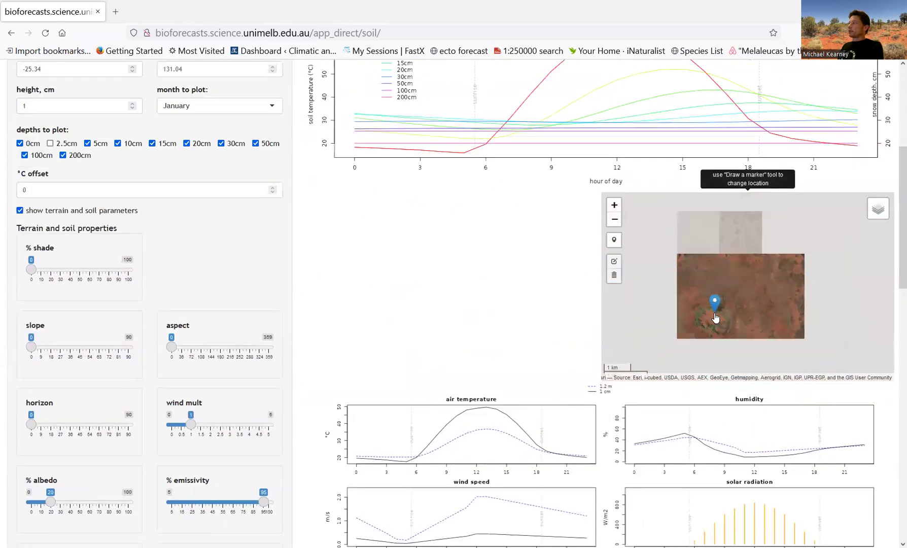
{"action": "scroll", "coordinate": [715, 317], "scroll_direction": "down", "scroll_amount": 6}
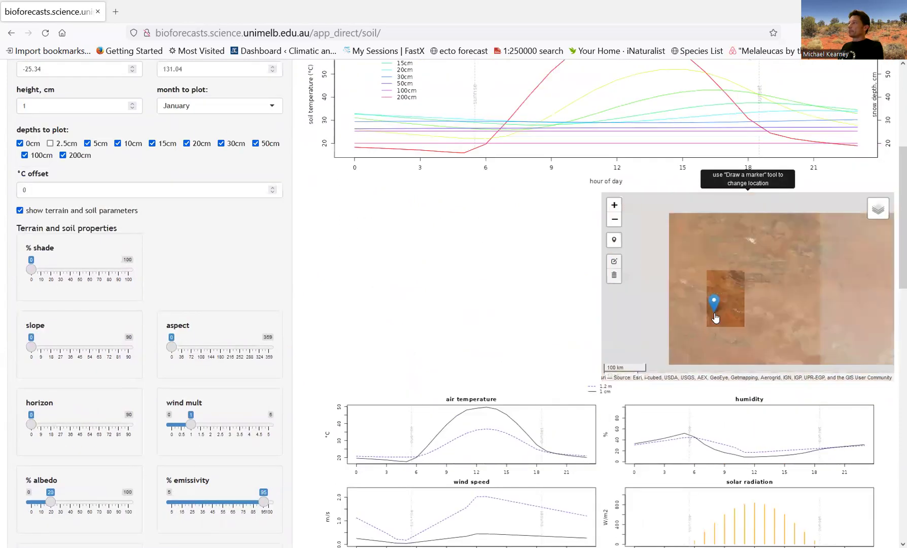
{"action": "scroll", "coordinate": [716, 317], "scroll_direction": "down", "scroll_amount": 4}
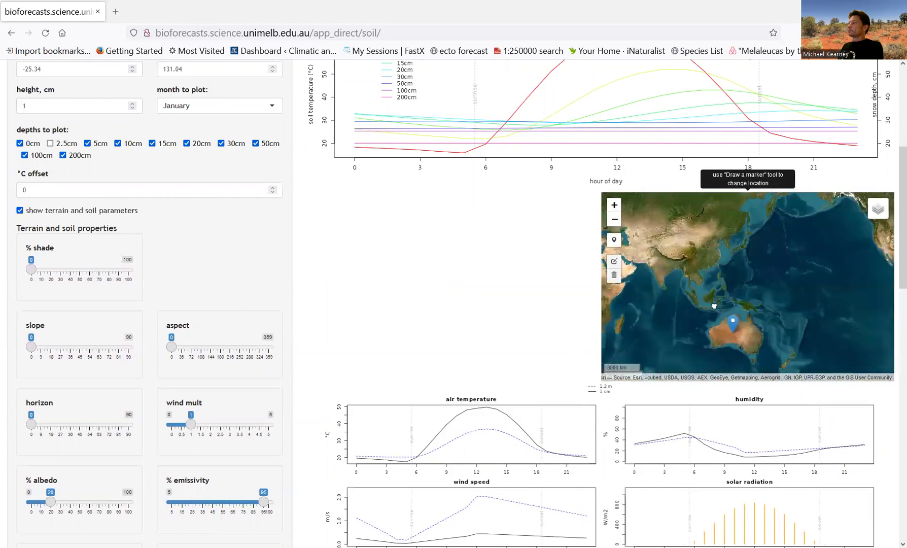
{"action": "scroll", "coordinate": [700, 287], "scroll_direction": "up", "scroll_amount": 5}
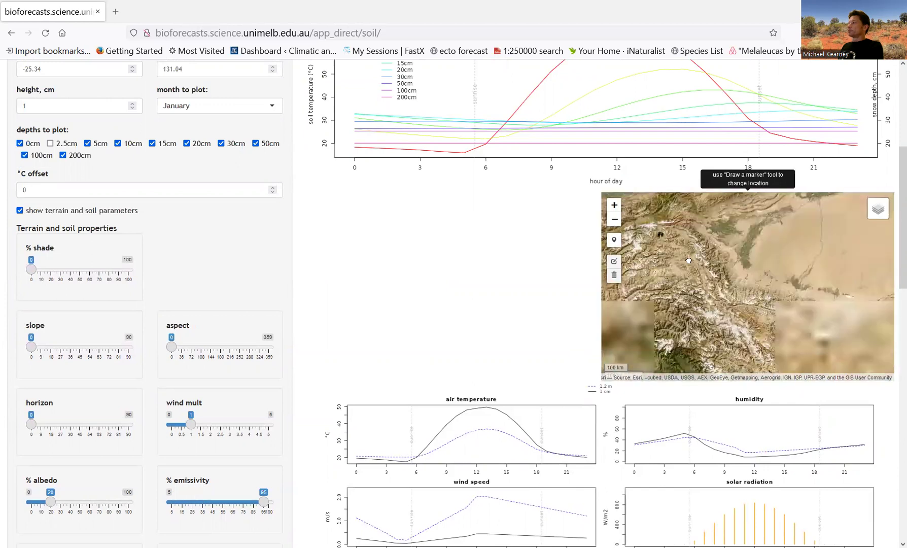
{"action": "scroll", "coordinate": [718, 313], "scroll_direction": "down", "scroll_amount": 1}
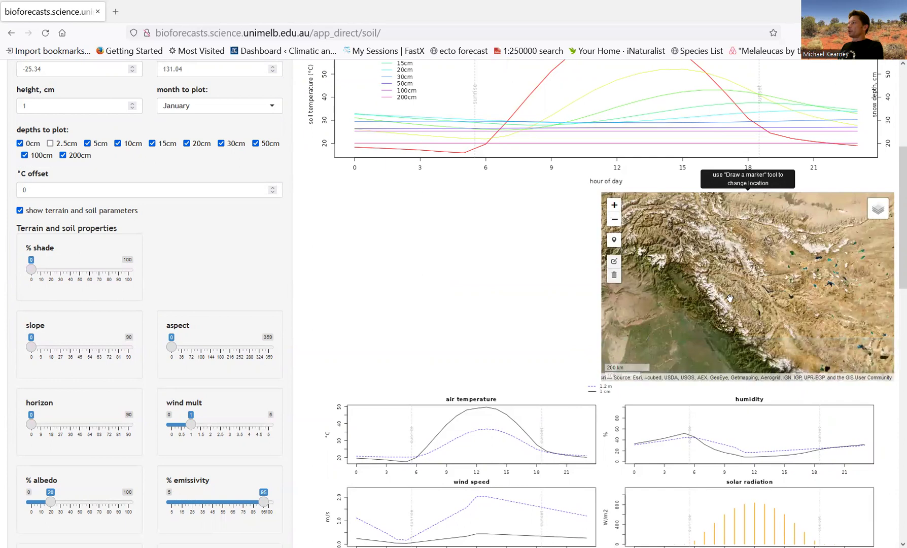
{"action": "scroll", "coordinate": [715, 294], "scroll_direction": "down", "scroll_amount": 2}
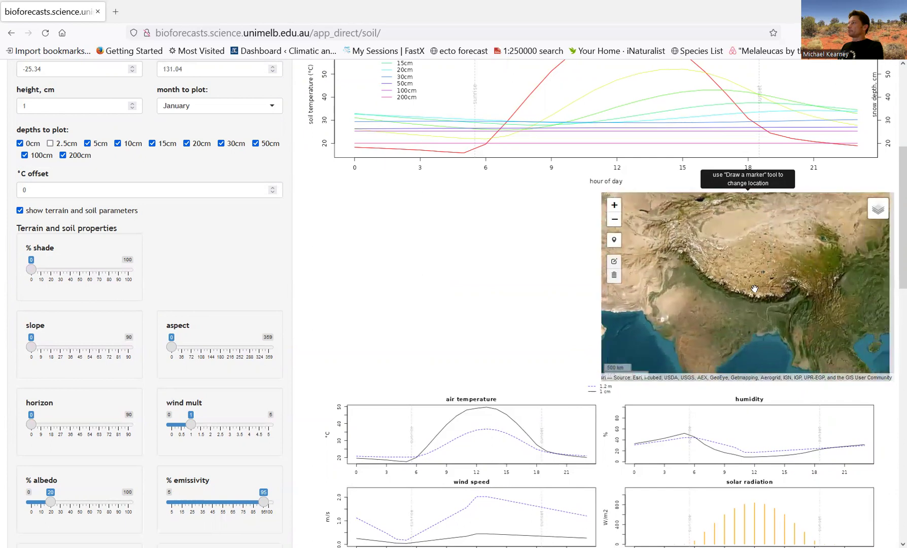
{"action": "scroll", "coordinate": [728, 284], "scroll_direction": "up", "scroll_amount": 2}
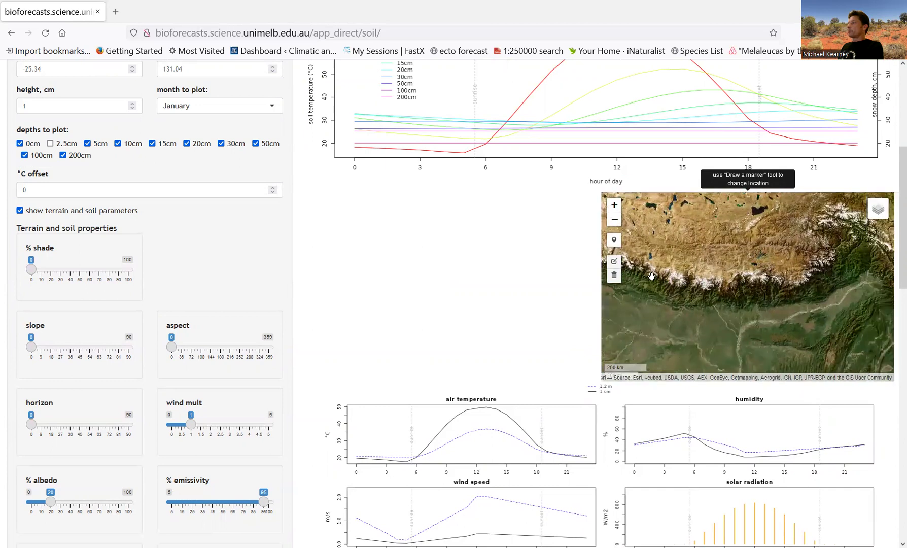
{"action": "left_click", "coordinate": [614, 240]}
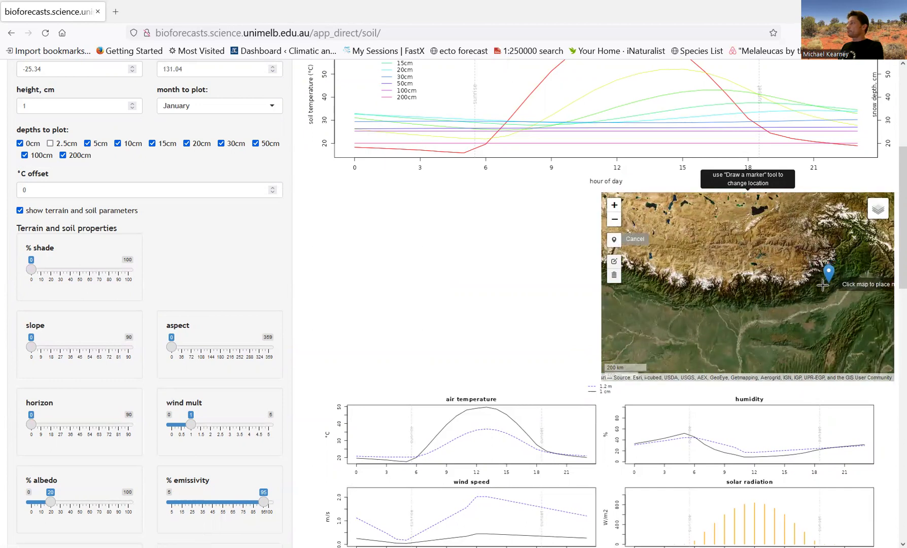
Drop the site marker at 27.78, 88.10 and rerun the January model at 5603 m
{"action": "left_click", "coordinate": [705, 284]}
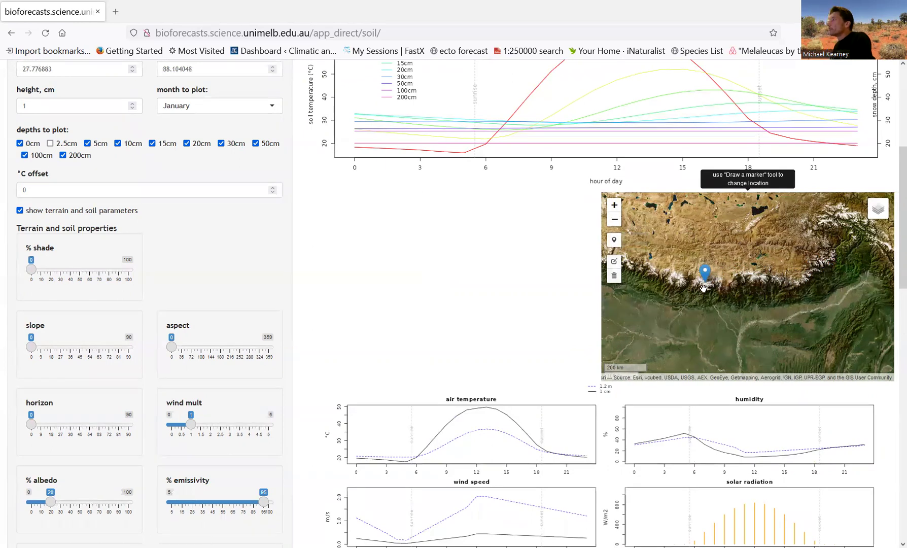
{"action": "scroll", "coordinate": [226, 266], "scroll_direction": "up", "scroll_amount": 2}
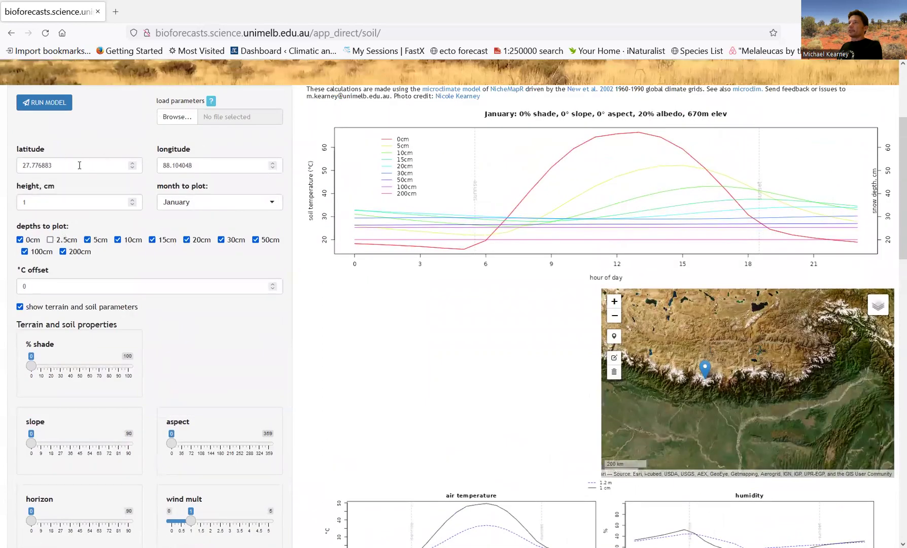
{"action": "left_click", "coordinate": [49, 106]}
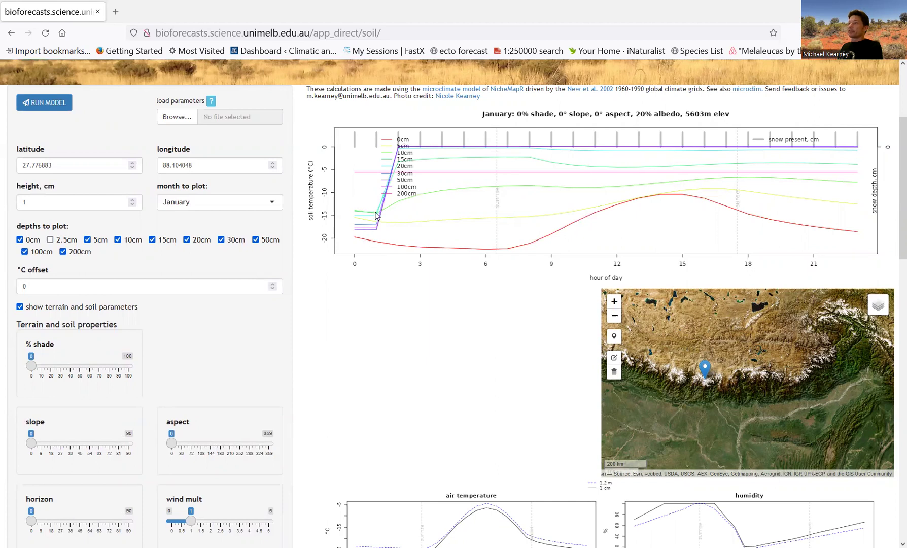
Switch the Himalayan site's month to plot to June and scroll through the redrawn charts
{"action": "left_click", "coordinate": [198, 204]}
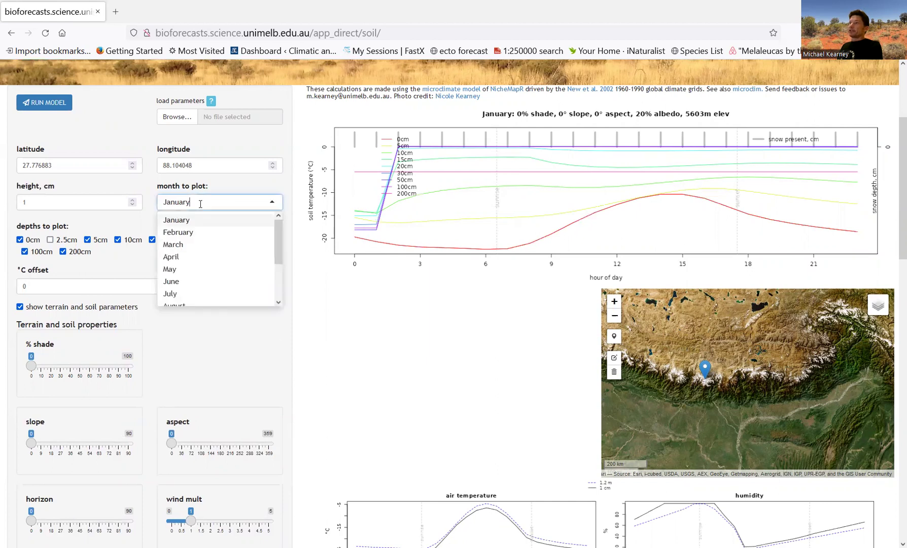
{"action": "left_click", "coordinate": [187, 282]}
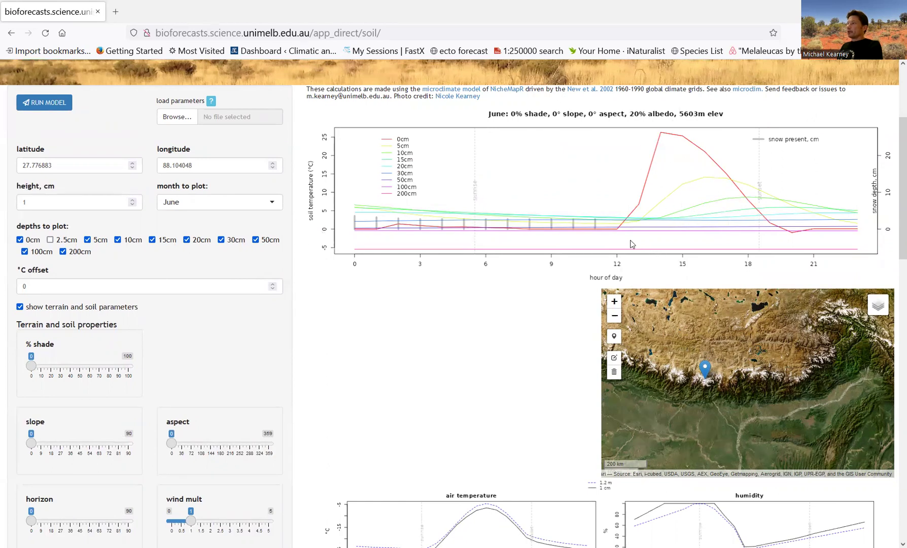
{"action": "scroll", "coordinate": [470, 333], "scroll_direction": "down", "scroll_amount": 3}
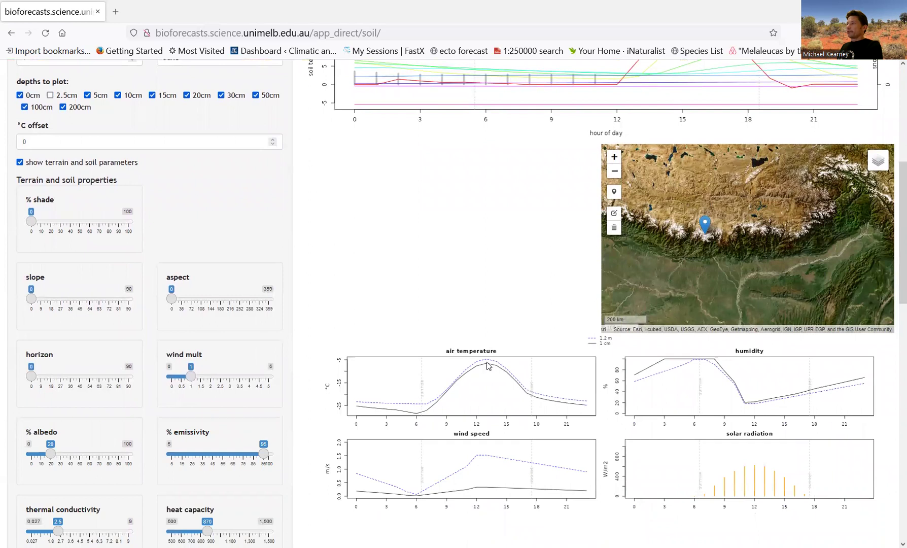
{"action": "scroll", "coordinate": [488, 366], "scroll_direction": "down", "scroll_amount": 3}
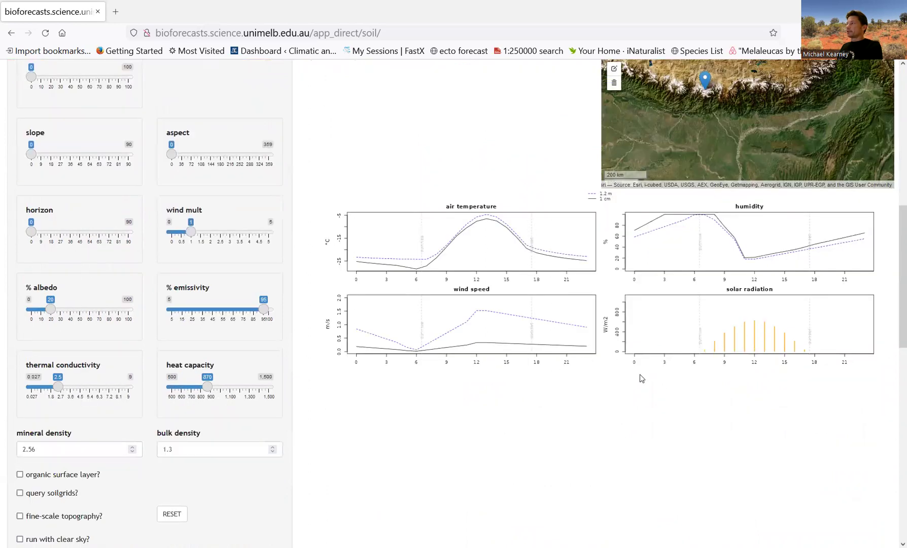
{"action": "scroll", "coordinate": [641, 376], "scroll_direction": "up", "scroll_amount": 4}
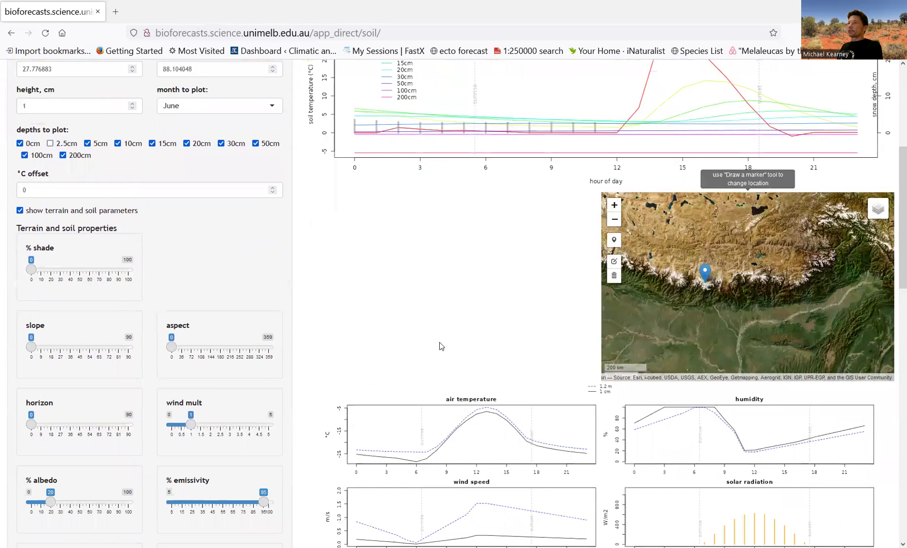
{"action": "scroll", "coordinate": [440, 342], "scroll_direction": "up", "scroll_amount": 4}
{"action": "scroll", "coordinate": [409, 398], "scroll_direction": "down", "scroll_amount": 8}
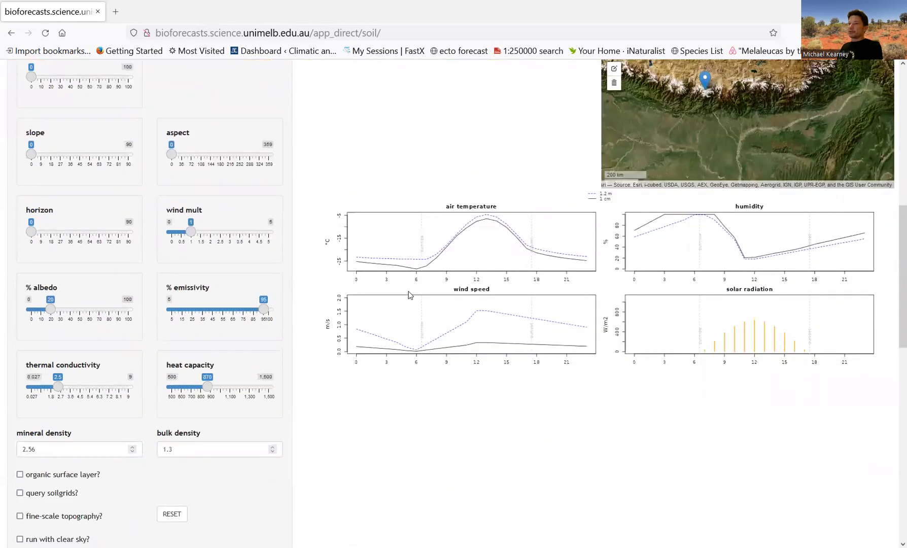
{"action": "scroll", "coordinate": [410, 295], "scroll_direction": "down", "scroll_amount": 3}
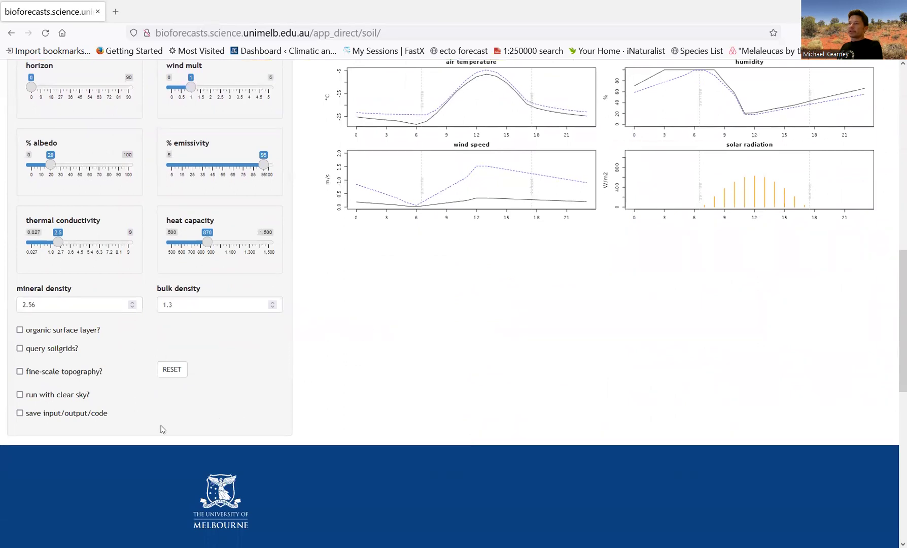
Turn on 'save input/output/code' and download the site parameters as input_data.csv
{"action": "left_click", "coordinate": [21, 414]}
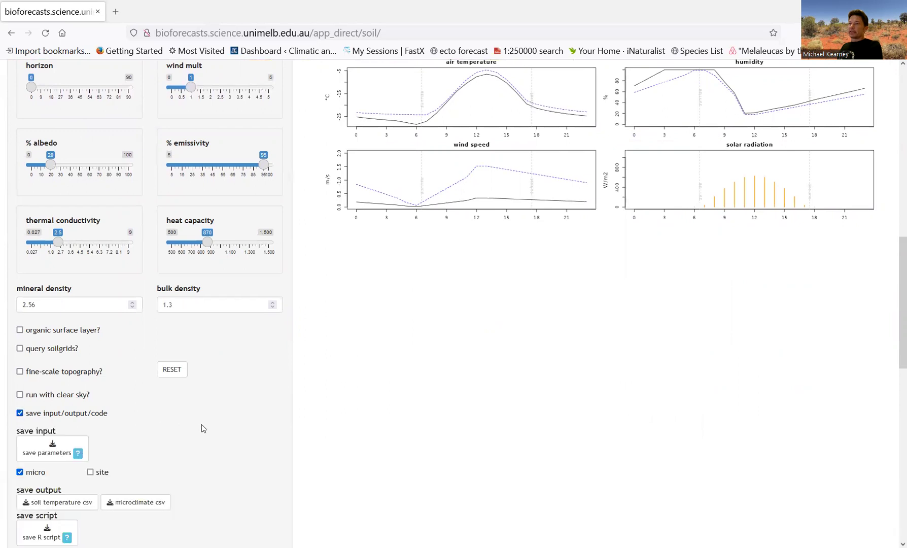
{"action": "scroll", "coordinate": [202, 428], "scroll_direction": "down", "scroll_amount": 3}
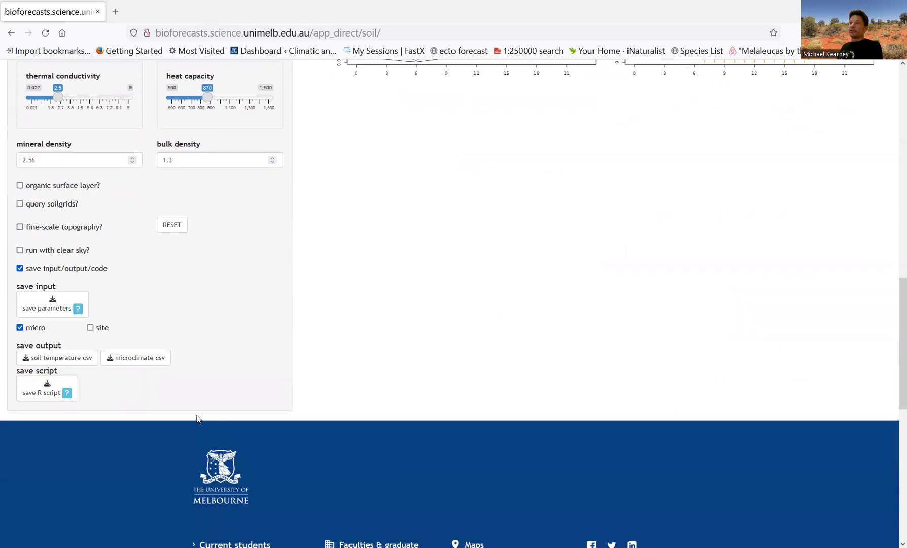
{"action": "left_click", "coordinate": [49, 310]}
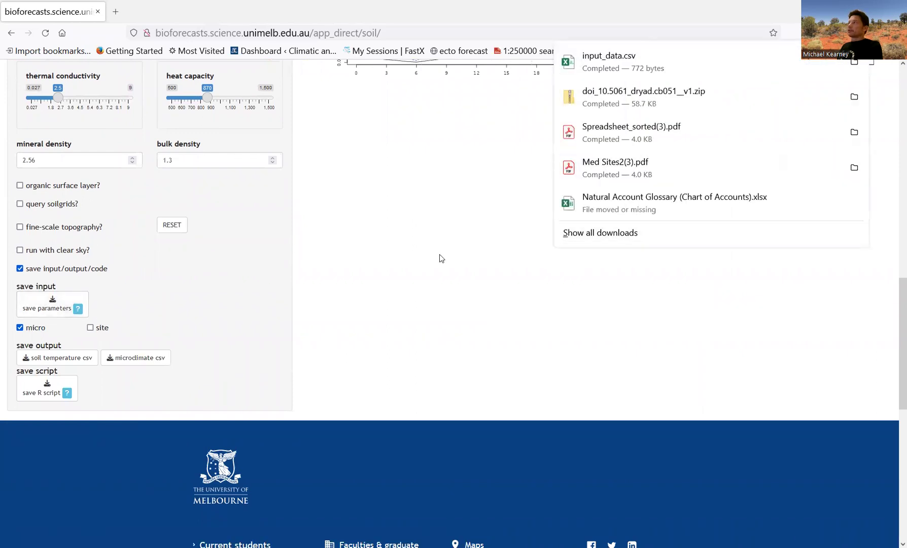
{"action": "left_click", "coordinate": [261, 228]}
{"action": "scroll", "coordinate": [261, 228], "scroll_direction": "up", "scroll_amount": 9}
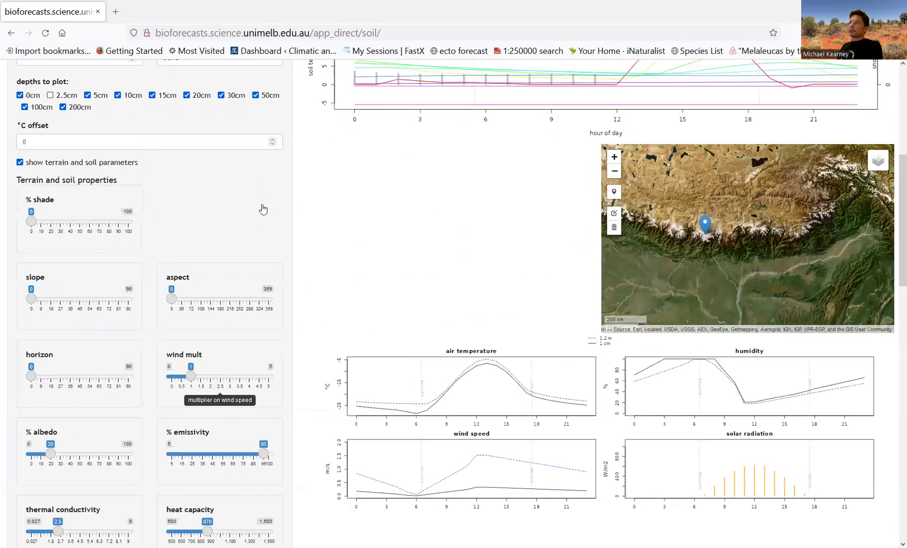
{"action": "scroll", "coordinate": [197, 205], "scroll_direction": "up", "scroll_amount": 5}
{"action": "scroll", "coordinate": [182, 217], "scroll_direction": "up", "scroll_amount": 2}
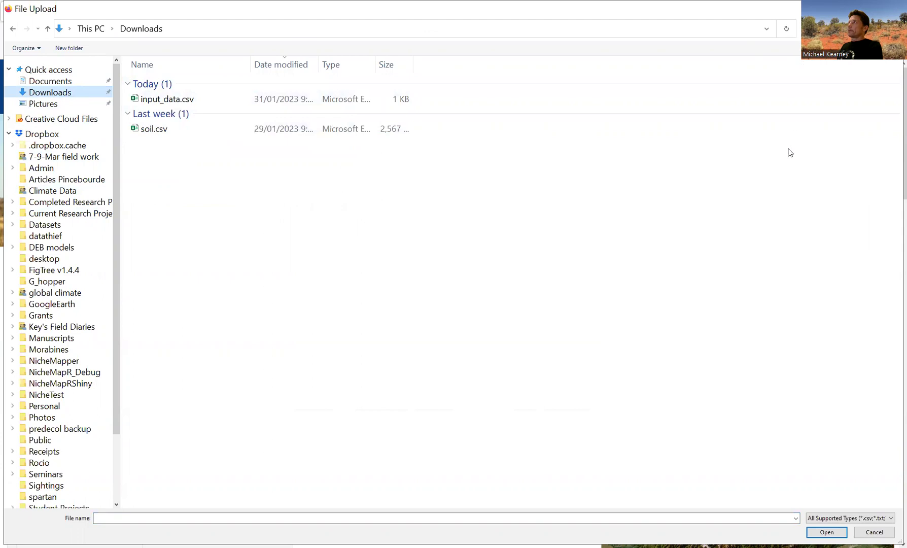
{"action": "key", "text": "Escape"}
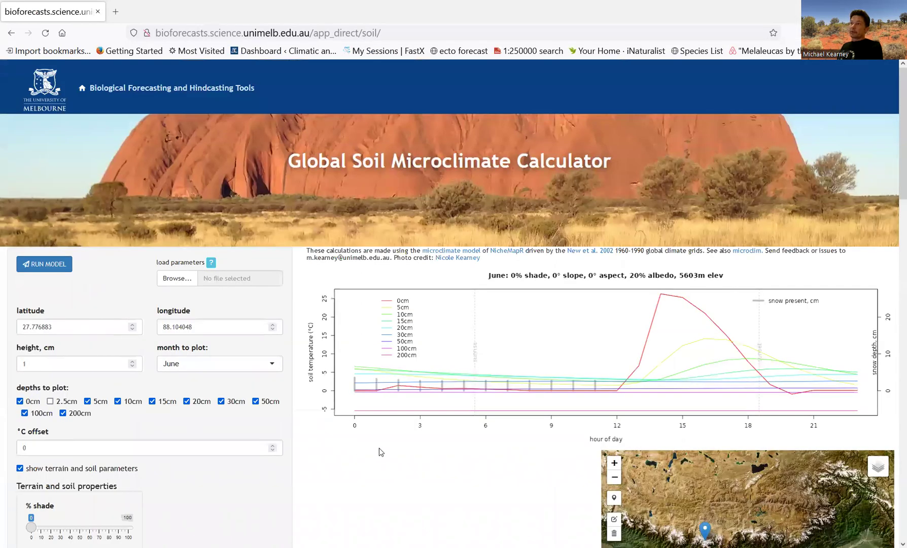
{"action": "scroll", "coordinate": [309, 463], "scroll_direction": "down", "scroll_amount": 1}
{"action": "scroll", "coordinate": [311, 465], "scroll_direction": "down", "scroll_amount": 10}
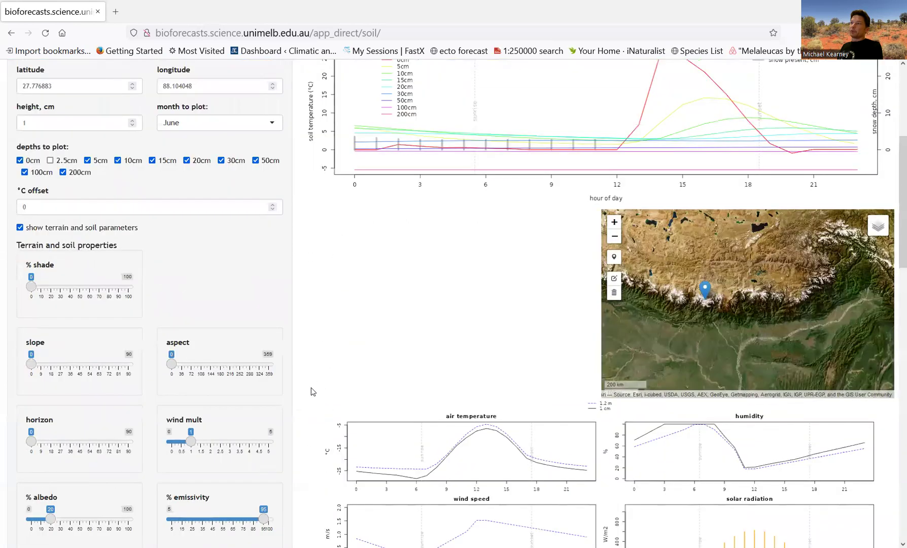
{"action": "scroll", "coordinate": [311, 392], "scroll_direction": "down", "scroll_amount": 4}
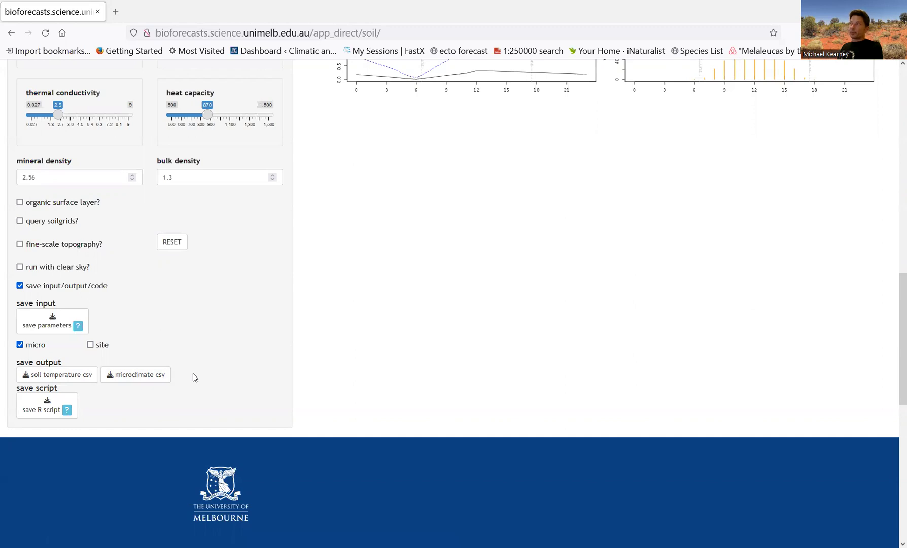
{"action": "scroll", "coordinate": [291, 379], "scroll_direction": "up", "scroll_amount": 5}
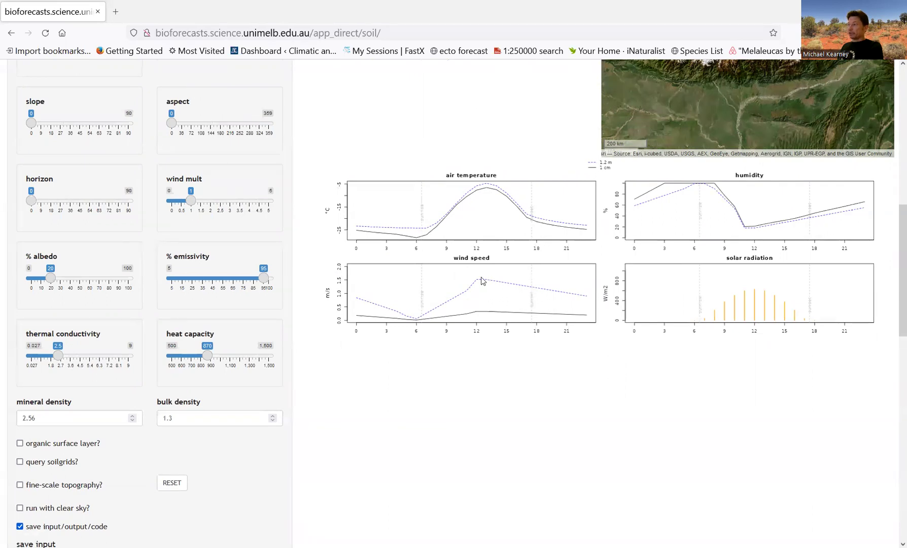
{"action": "scroll", "coordinate": [530, 473], "scroll_direction": "up", "scroll_amount": 3}
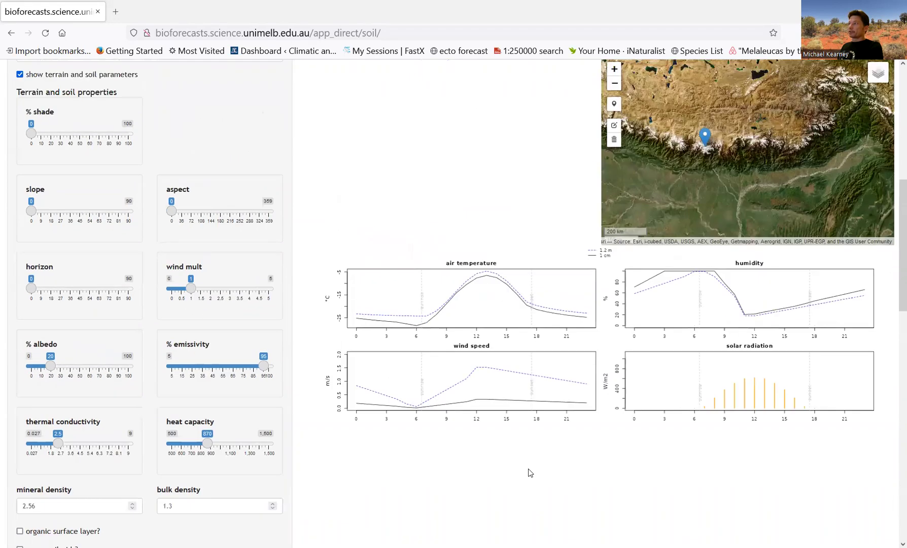
{"action": "scroll", "coordinate": [531, 473], "scroll_direction": "up", "scroll_amount": 5}
{"action": "scroll", "coordinate": [528, 473], "scroll_direction": "up", "scroll_amount": 3}
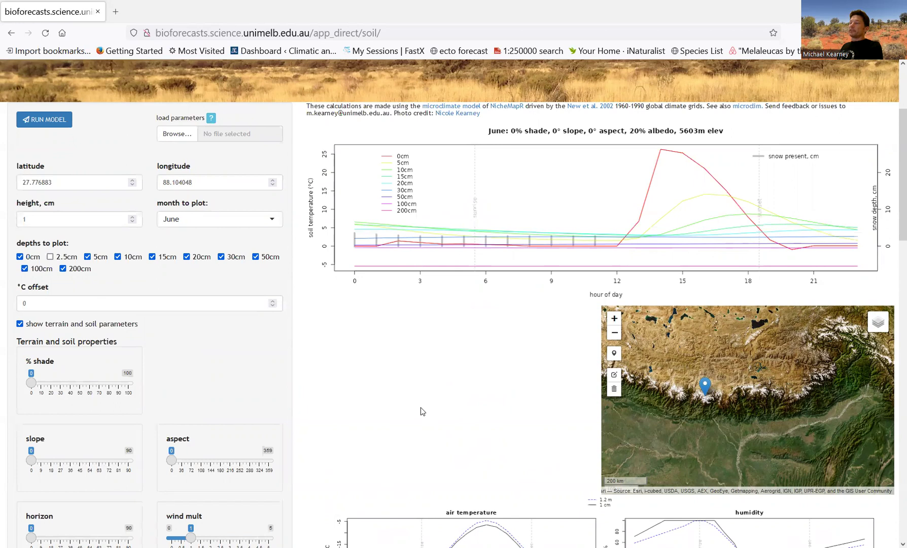
{"action": "scroll", "coordinate": [422, 411], "scroll_direction": "up", "scroll_amount": 1}
{"action": "scroll", "coordinate": [422, 411], "scroll_direction": "up", "scroll_amount": 1}
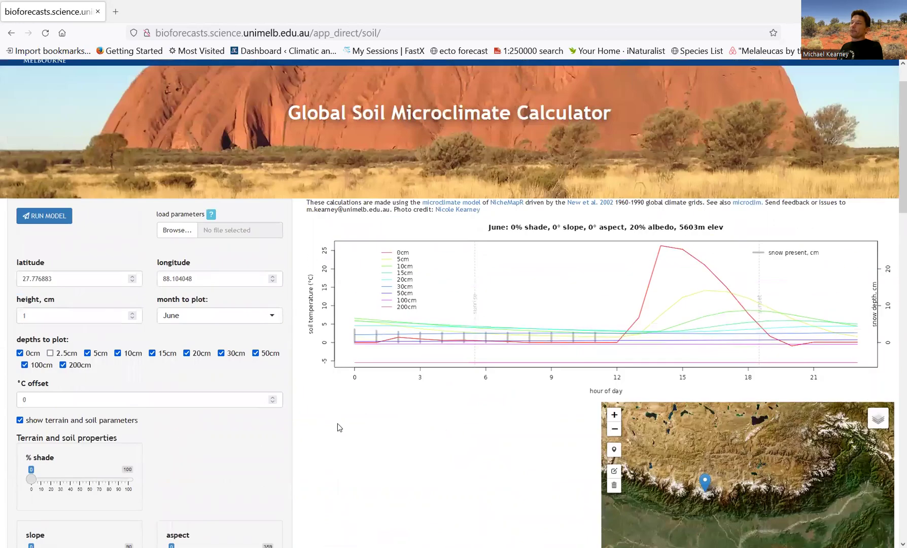